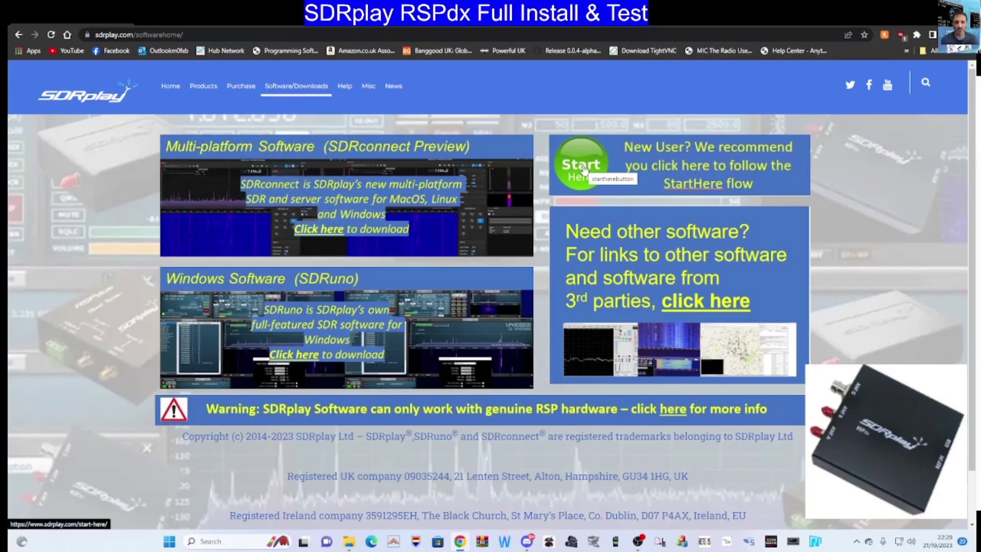
# Step: Follow the new-user Start Here guide on sdrplay.com through to the Downloads page, without registering
pyautogui.click(585, 170)
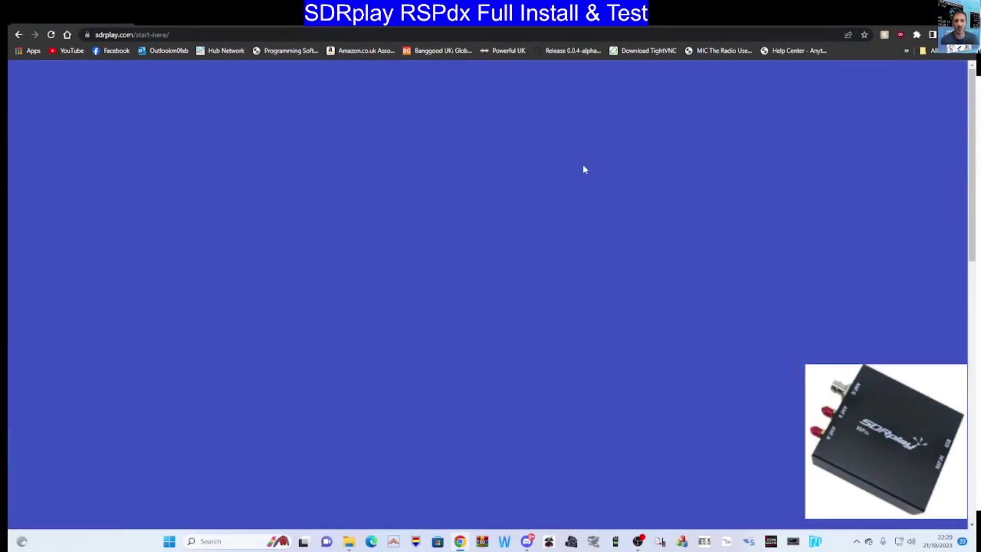
pyautogui.scroll(-2, 500, 185)
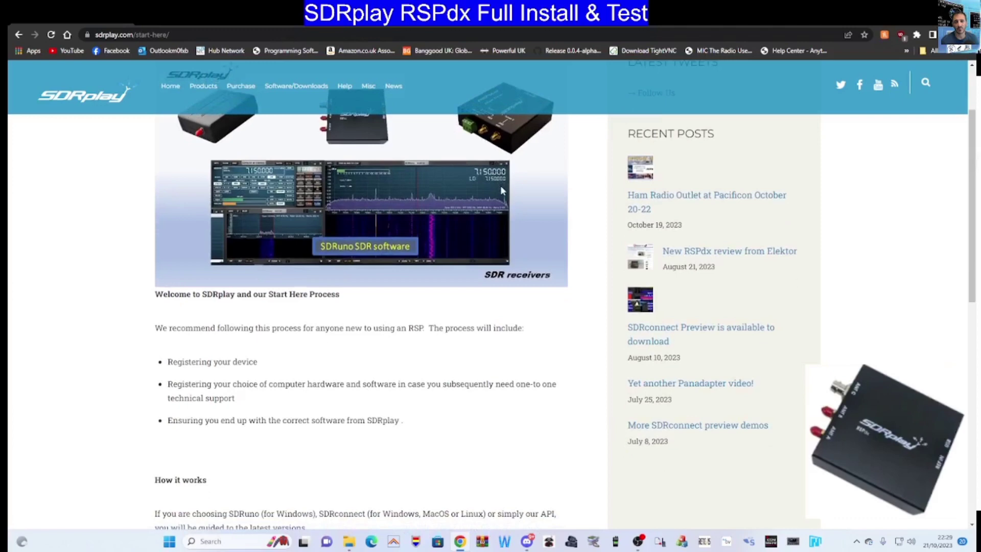
pyautogui.scroll(2, 501, 185)
pyautogui.scroll(-4, 500, 185)
pyautogui.scroll(-6, 503, 190)
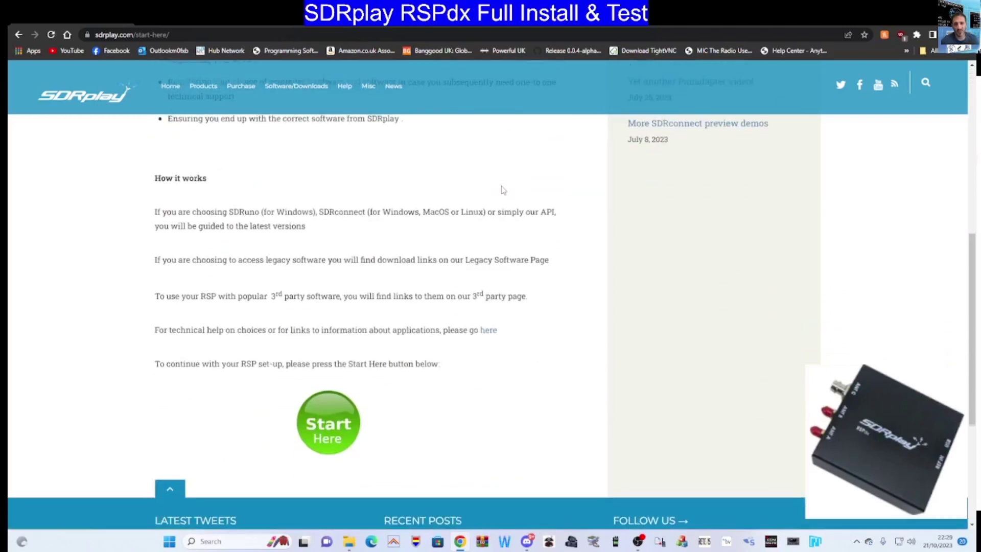
pyautogui.click(333, 277)
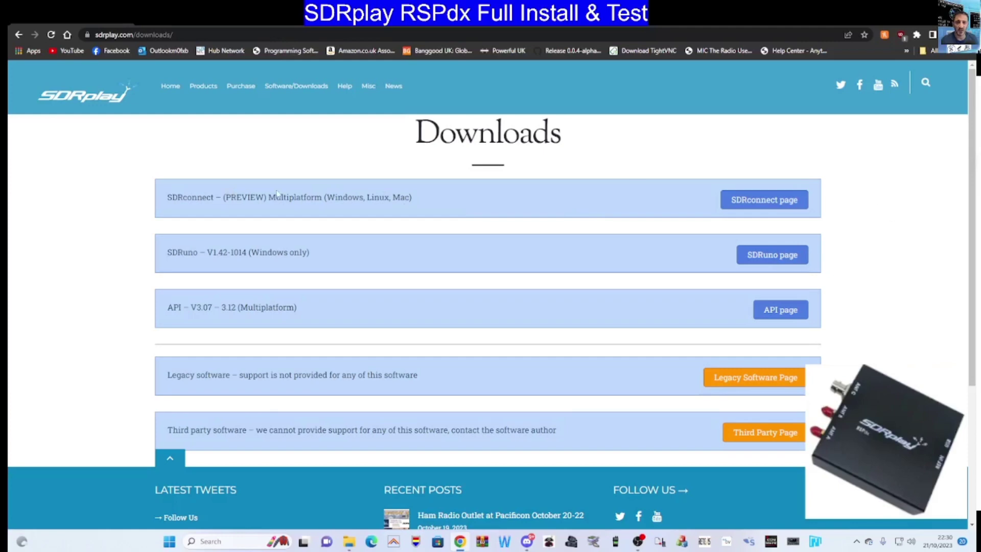
# Step: Download the SDRuno 1.42-1014 installer from its download page and keep the blocked file
pyautogui.click(761, 261)
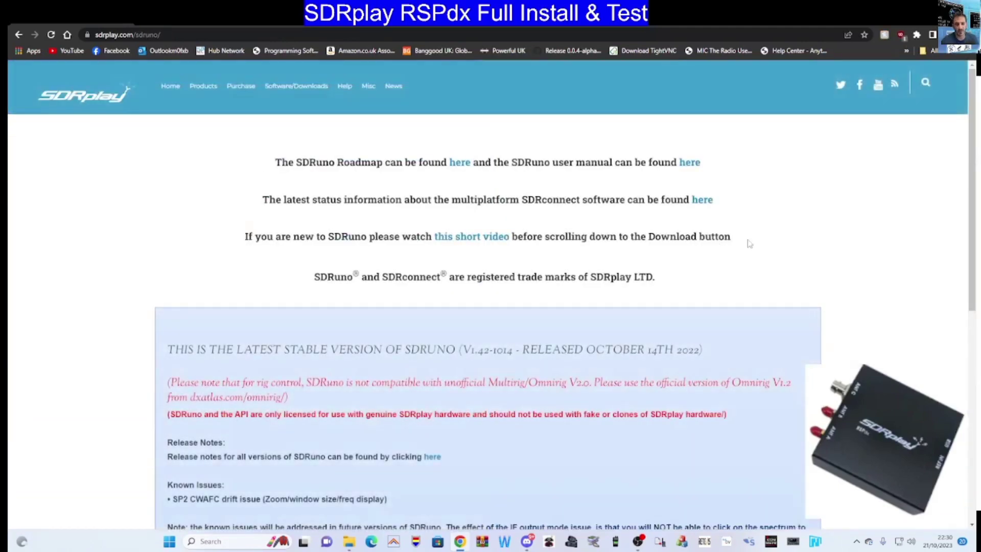
pyautogui.scroll(-8, 807, 221)
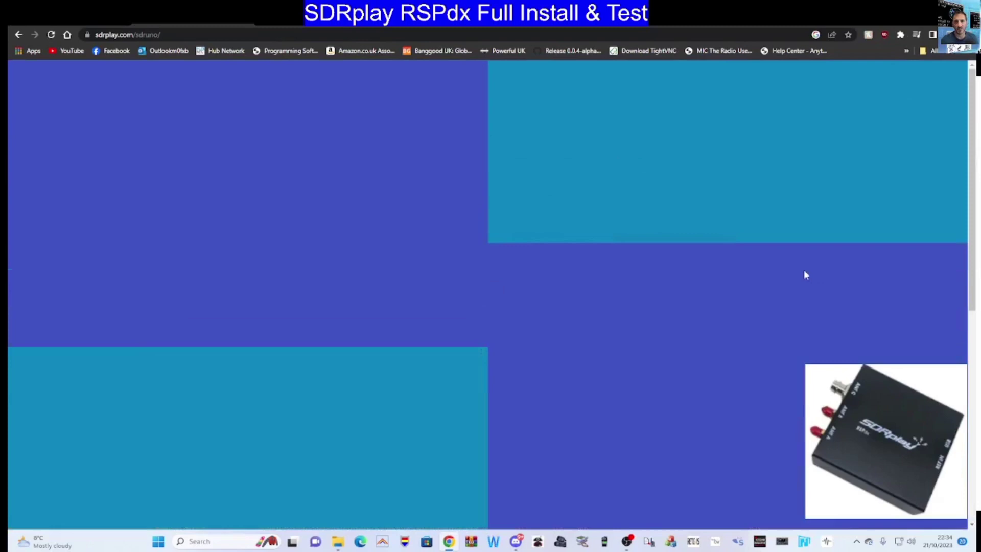
pyautogui.scroll(-8, 701, 227)
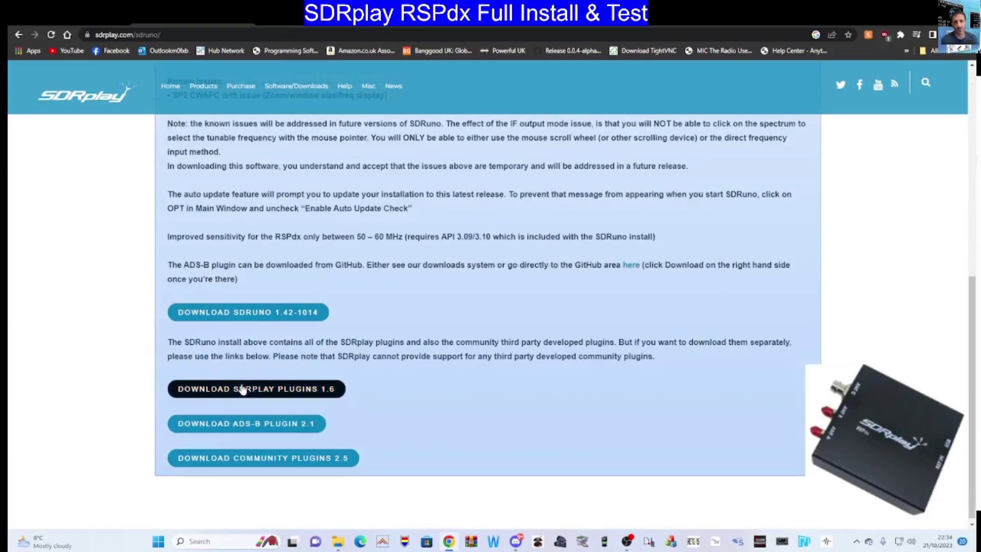
pyautogui.click(271, 313)
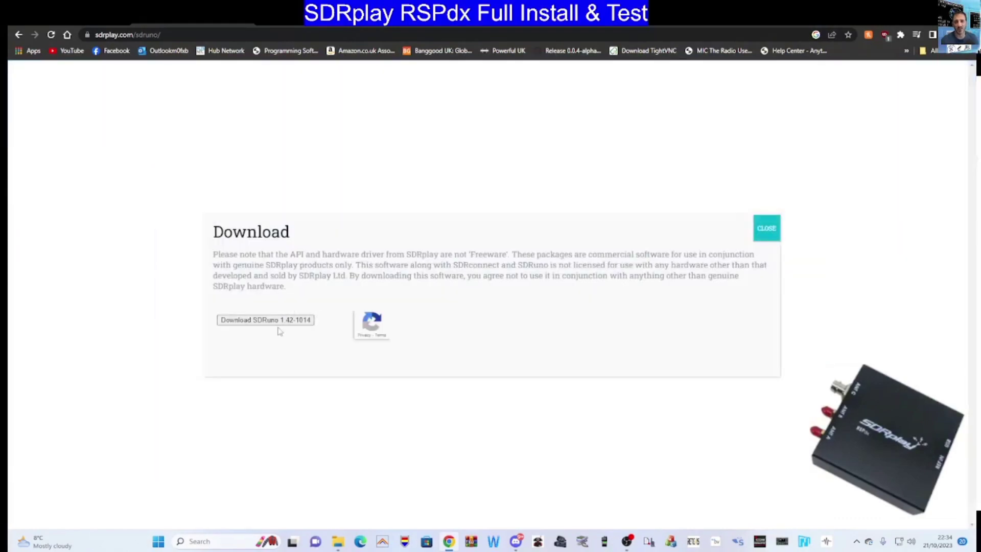
pyautogui.click(276, 321)
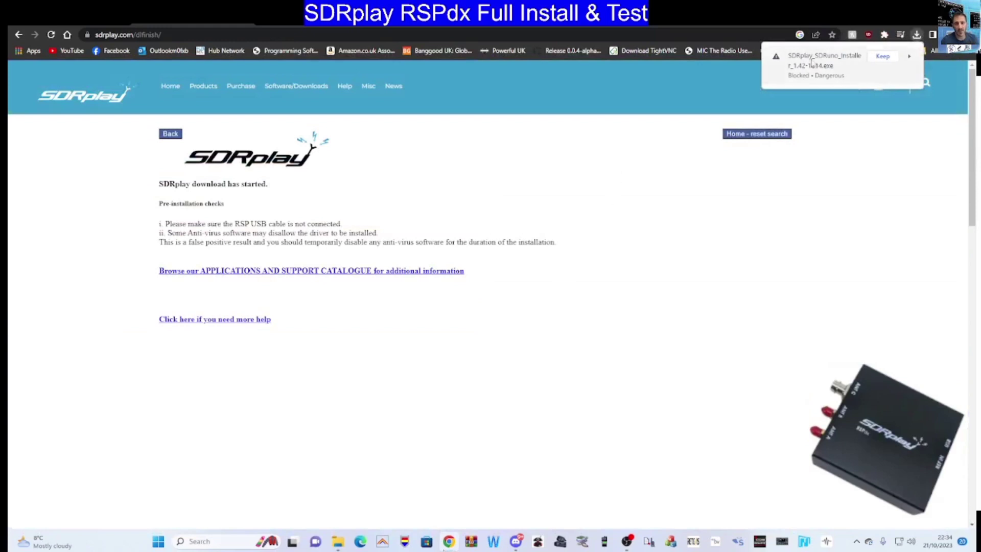
pyautogui.click(883, 56)
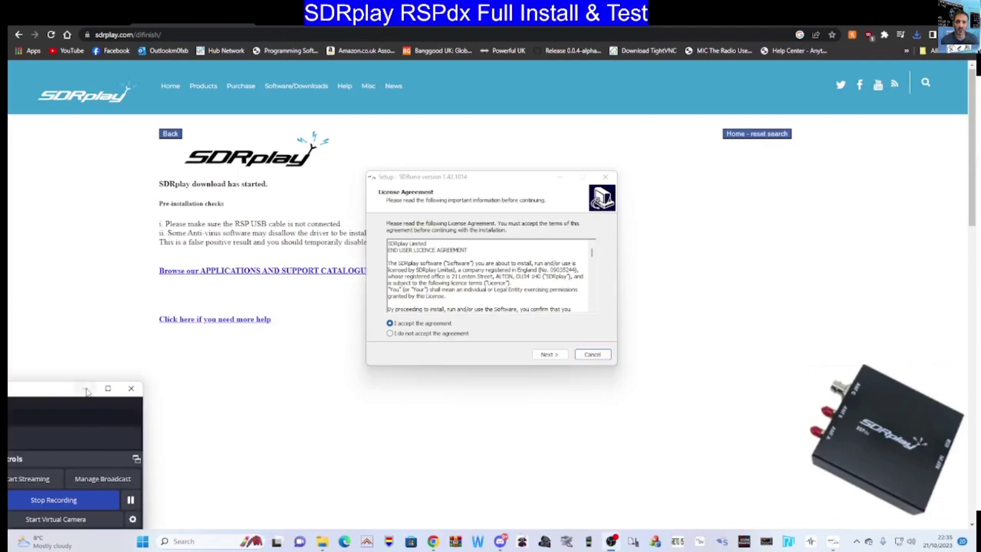
# Step: Install SDRuno 1.42.1014 with default location, all components, default Start Menu folder and desktop shortcut
pyautogui.click(86, 388)
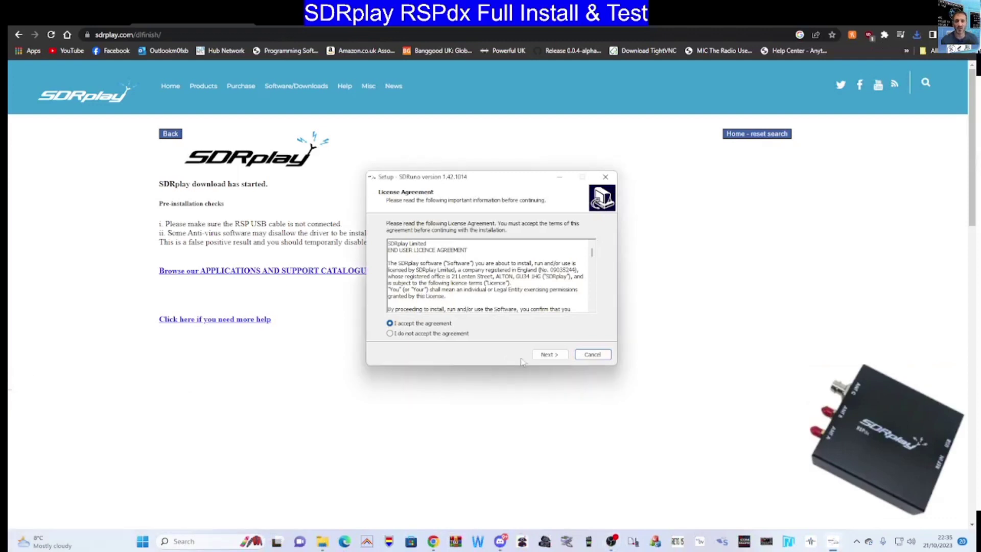
pyautogui.click(546, 356)
pyautogui.click(546, 356)
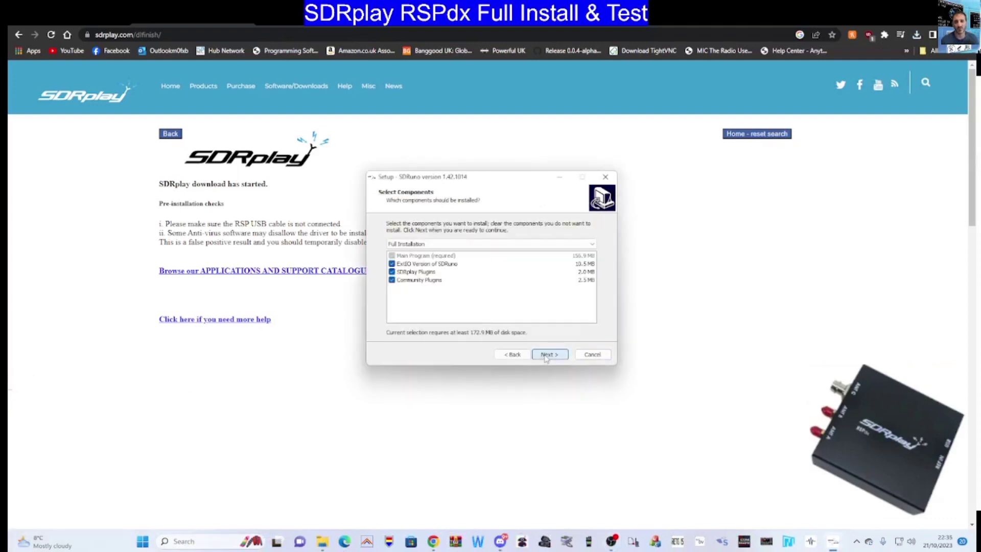
pyautogui.click(550, 358)
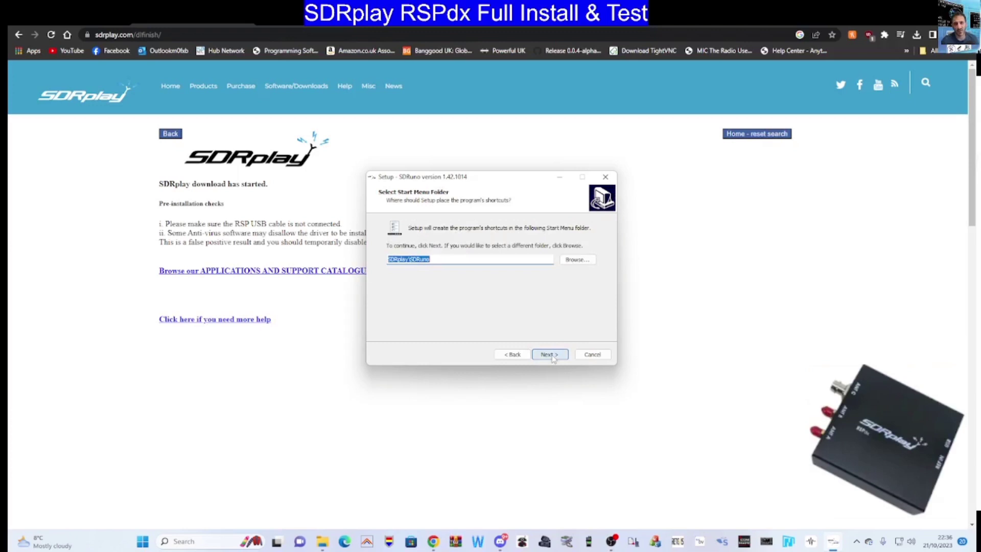
pyautogui.click(549, 356)
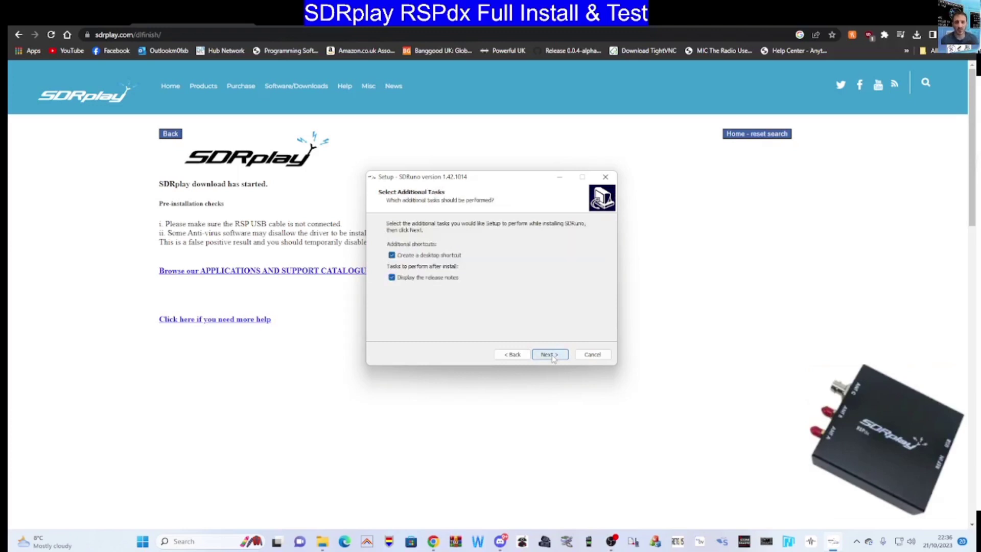
pyautogui.click(553, 358)
pyautogui.click(550, 355)
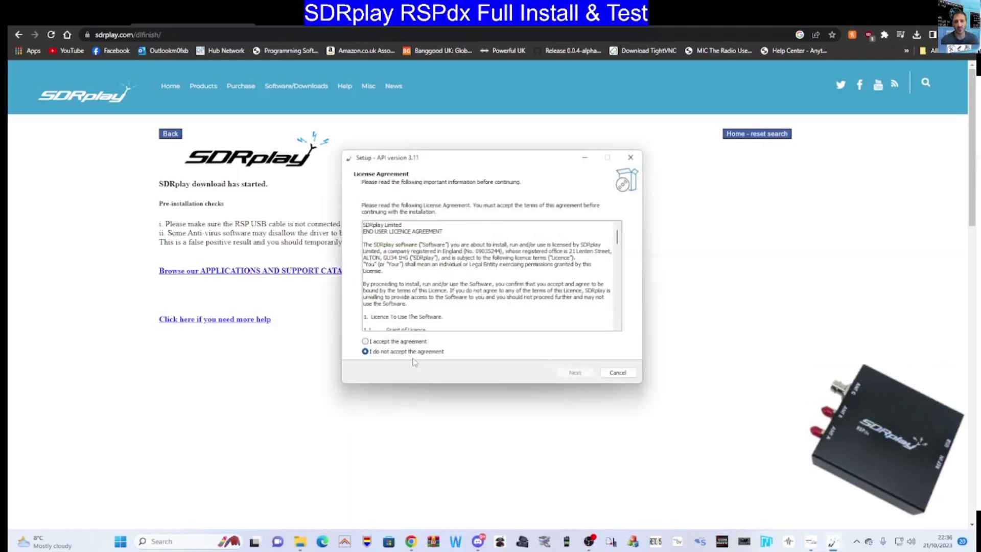
# Step: Install API 3.11 into the existing C:\Program Files\SDRplay folder using default options, then finish
pyautogui.click(365, 341)
pyautogui.click(574, 373)
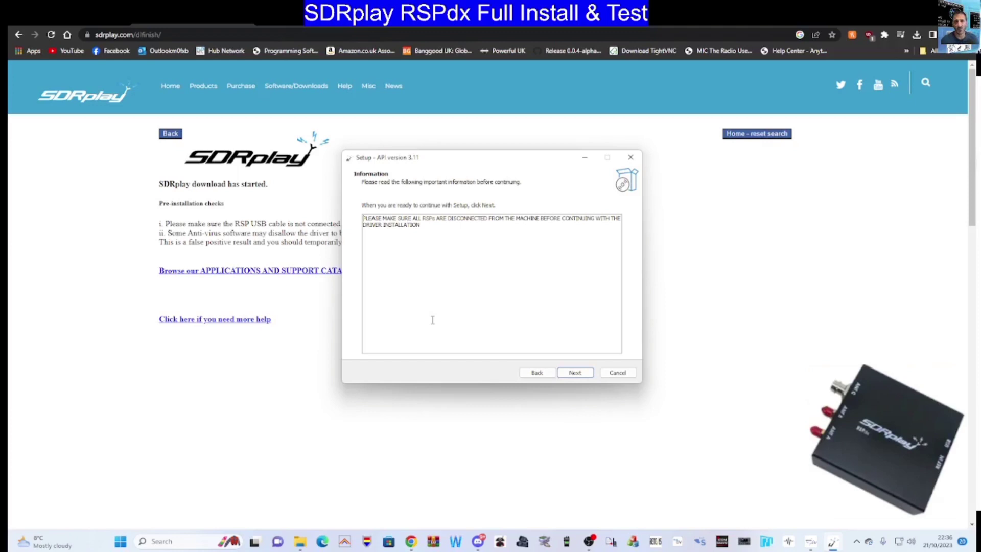
pyautogui.click(577, 374)
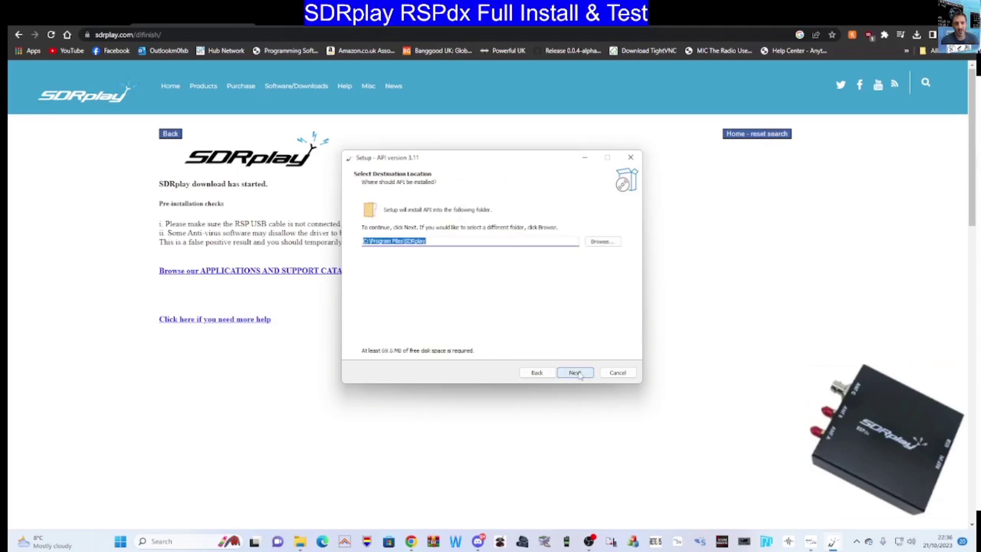
pyautogui.click(577, 373)
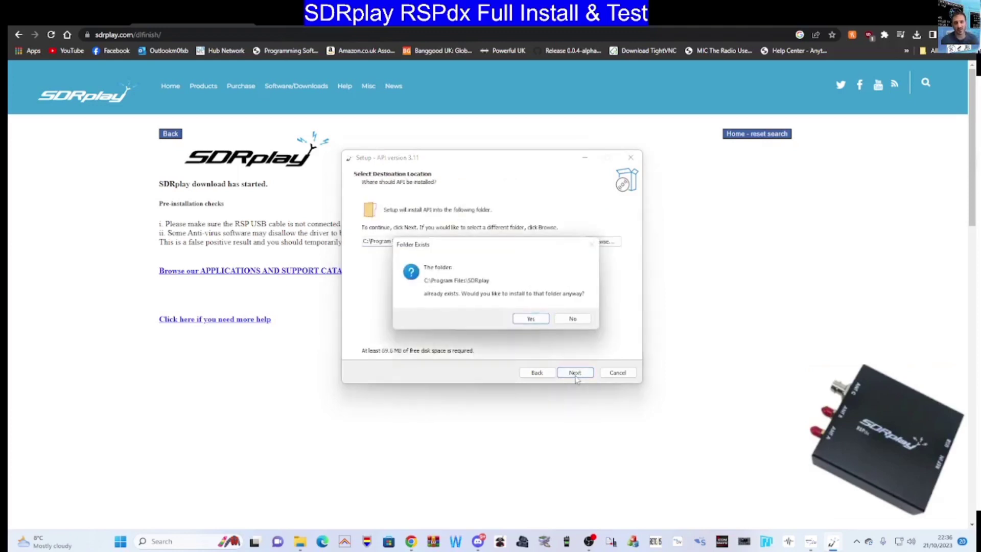
pyautogui.click(531, 319)
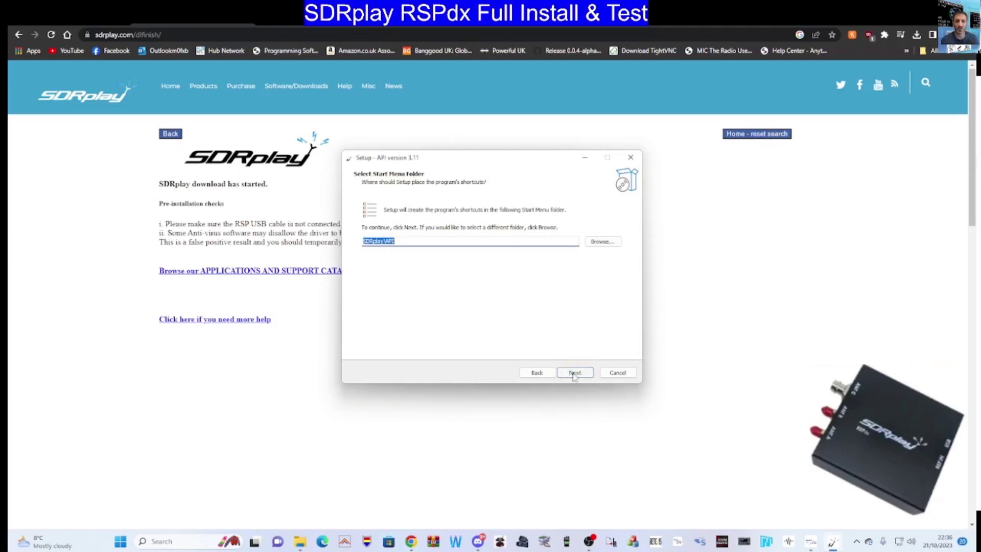
pyautogui.click(575, 373)
pyautogui.click(574, 374)
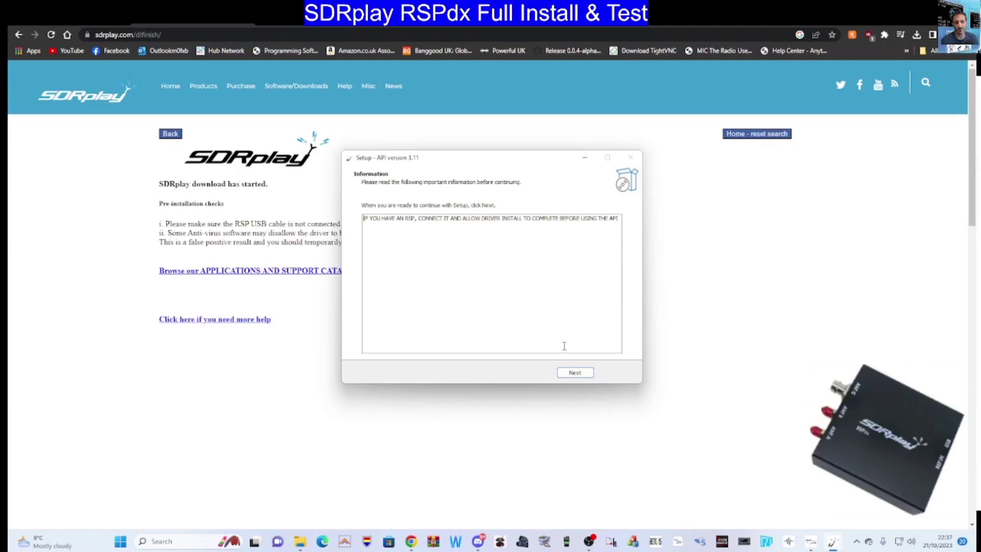
pyautogui.click(575, 373)
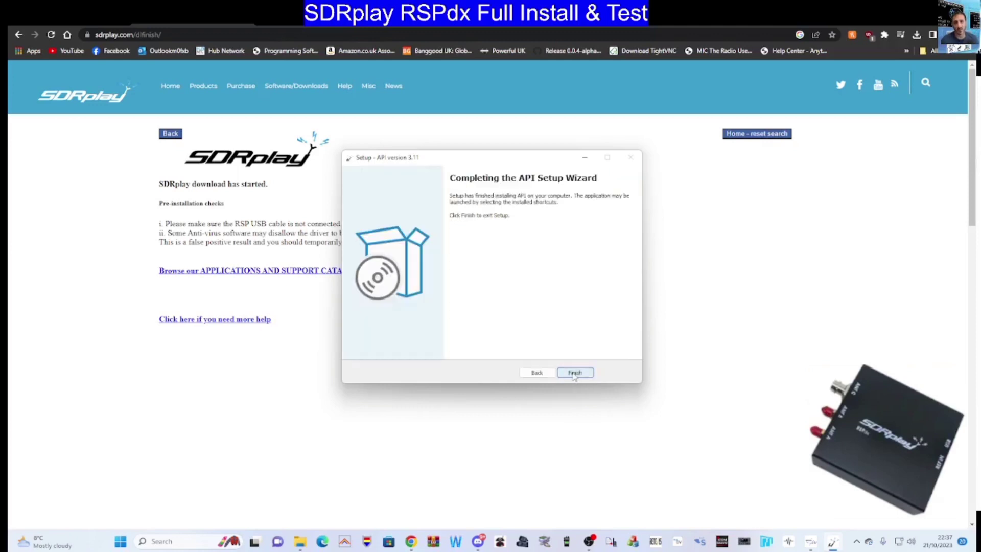
pyautogui.click(575, 373)
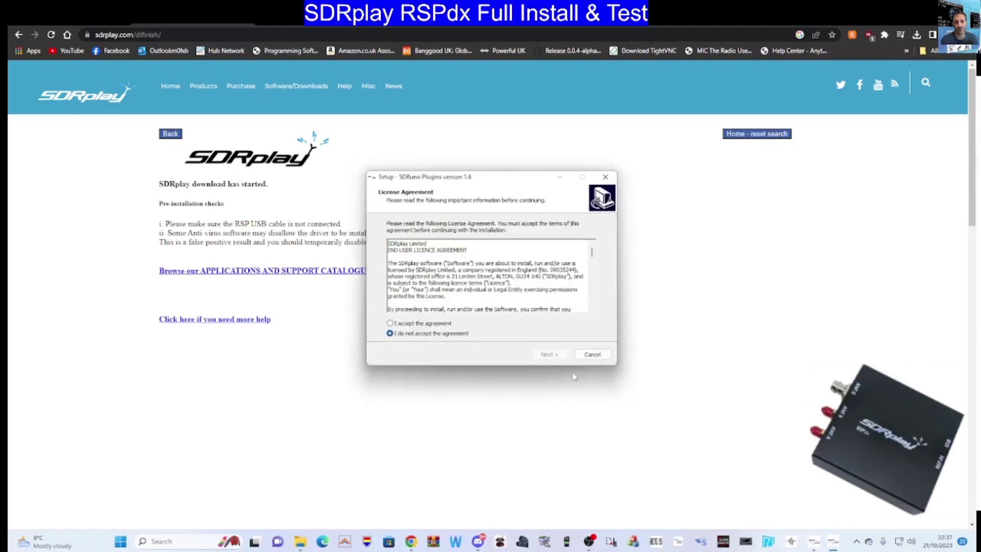
# Step: Install the SDRuno Plugins 1.6, accepting the licence and the DAB+ download notice
pyautogui.click(422, 324)
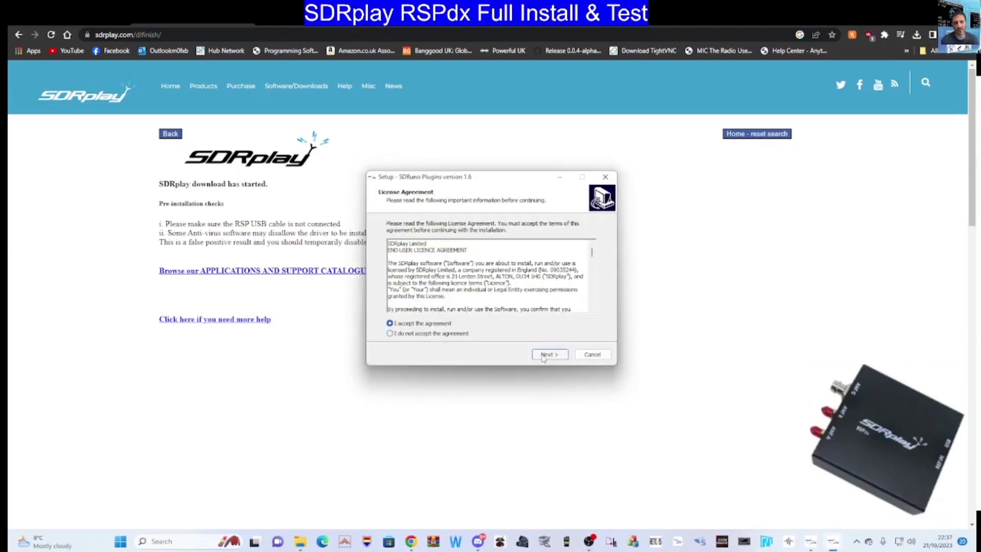
pyautogui.click(544, 355)
pyautogui.click(544, 355)
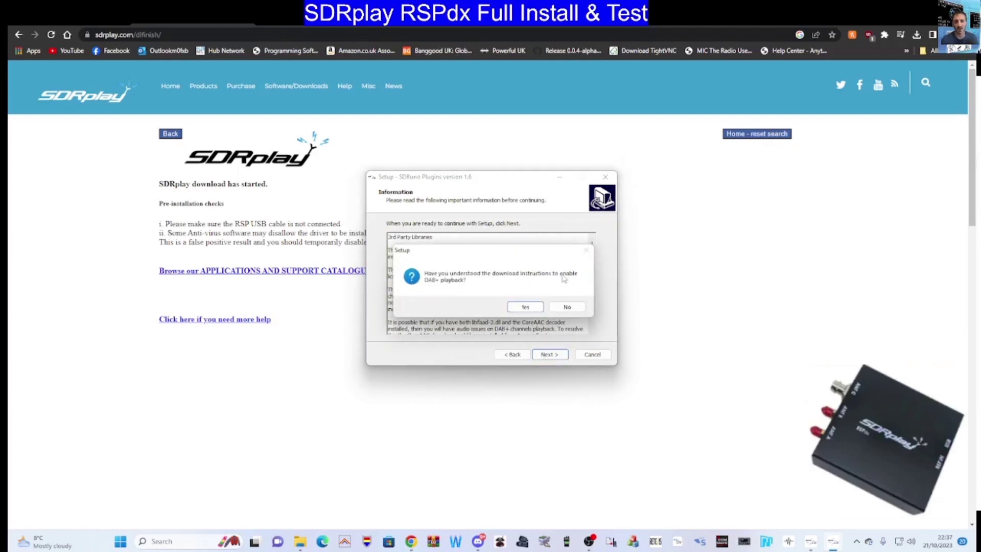
pyautogui.click(529, 308)
pyautogui.click(554, 359)
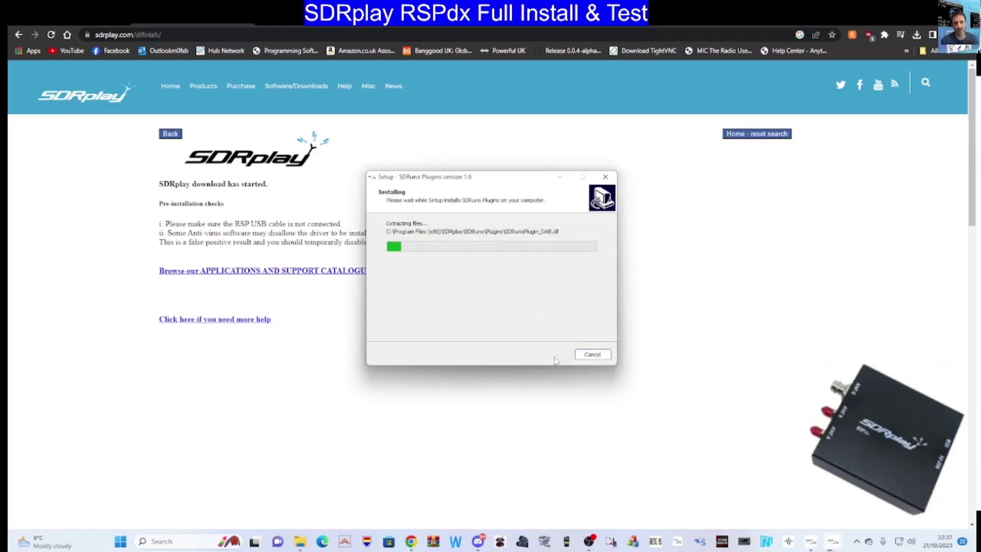
pyautogui.click(554, 357)
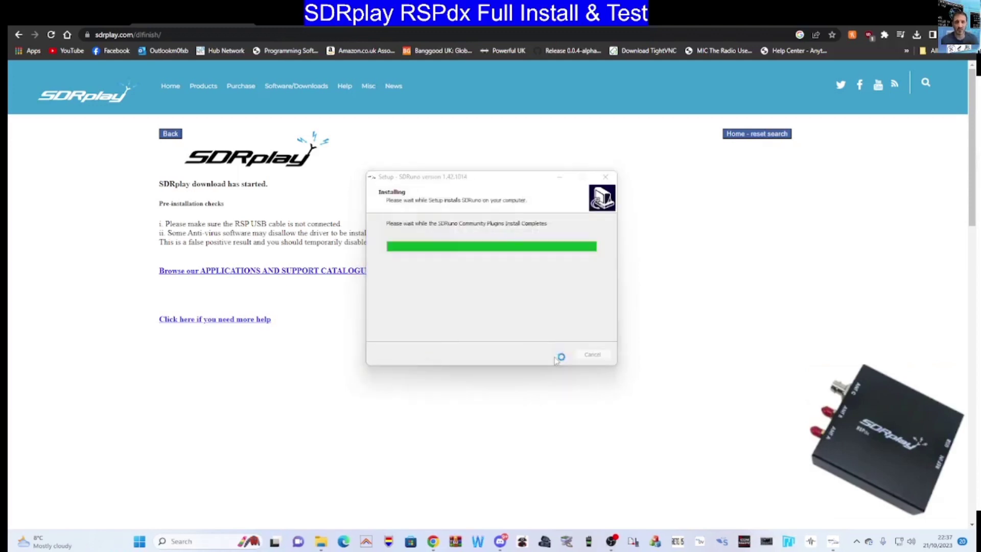
# Step: Install all community plugins into the default folder and close the remaining setup wizards
pyautogui.scroll(-15, 533, 327)
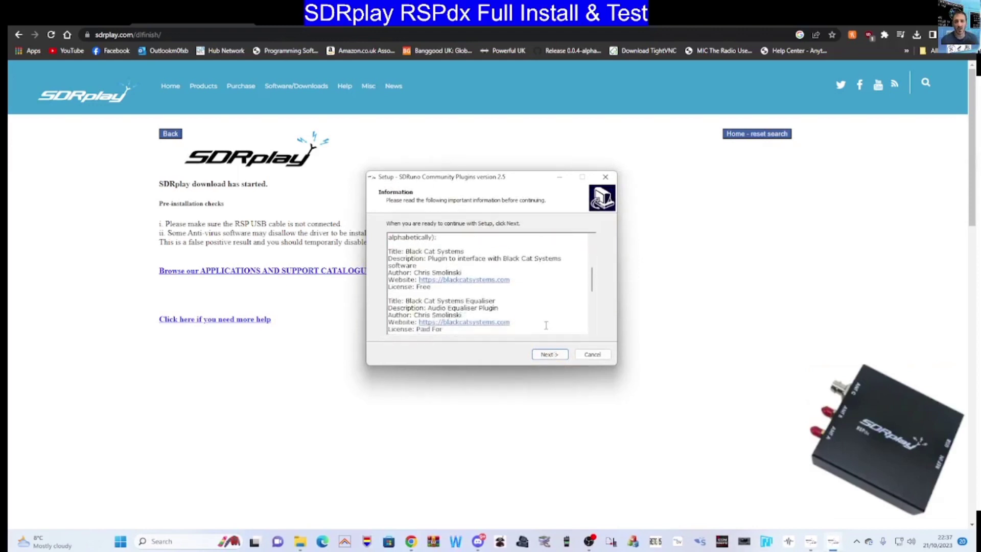
pyautogui.click(549, 357)
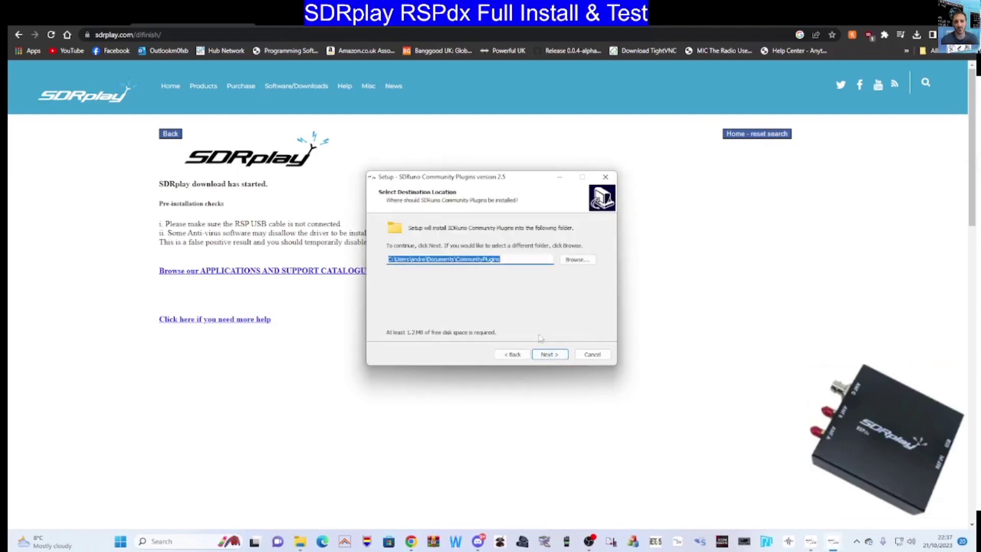
pyautogui.click(550, 359)
pyautogui.click(550, 356)
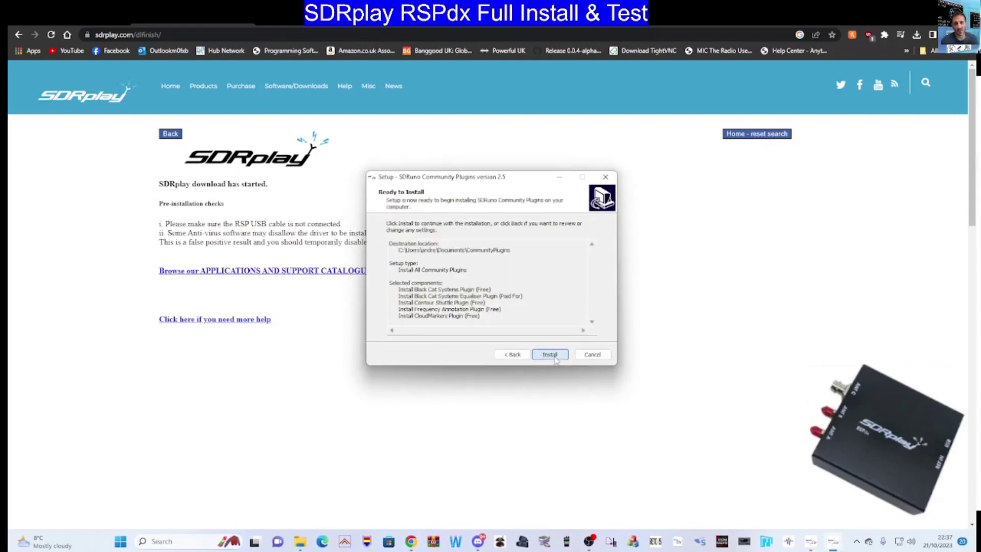
pyautogui.click(554, 357)
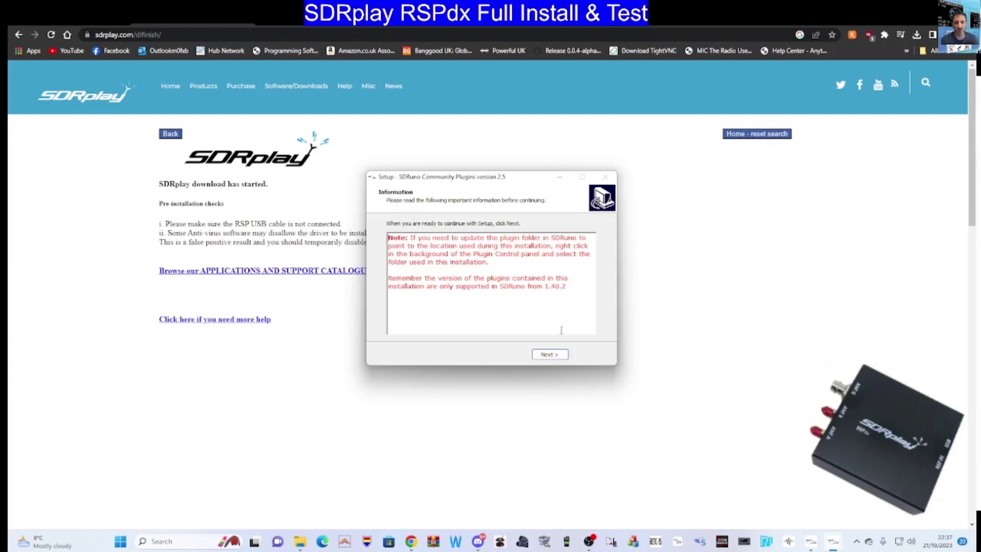
pyautogui.click(556, 356)
pyautogui.click(550, 354)
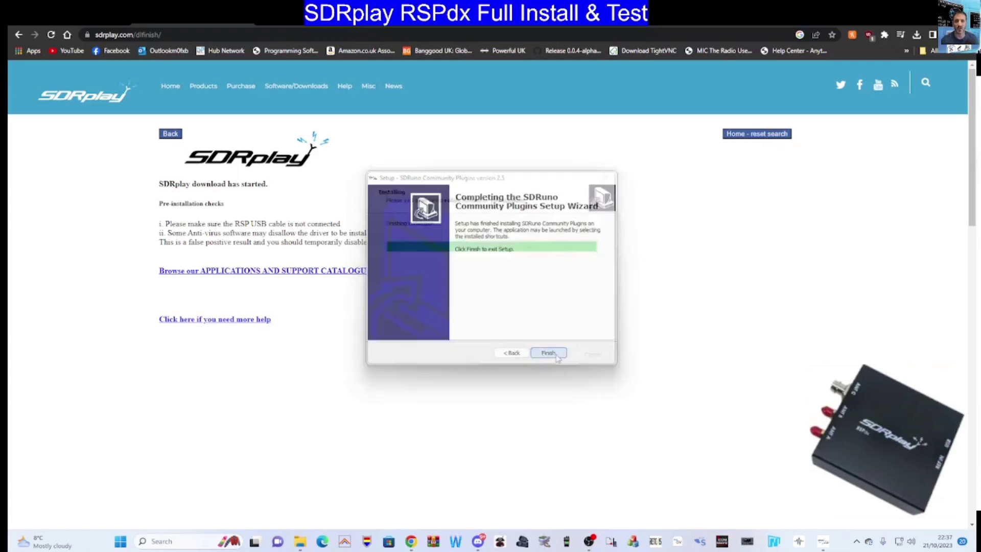
pyautogui.click(548, 353)
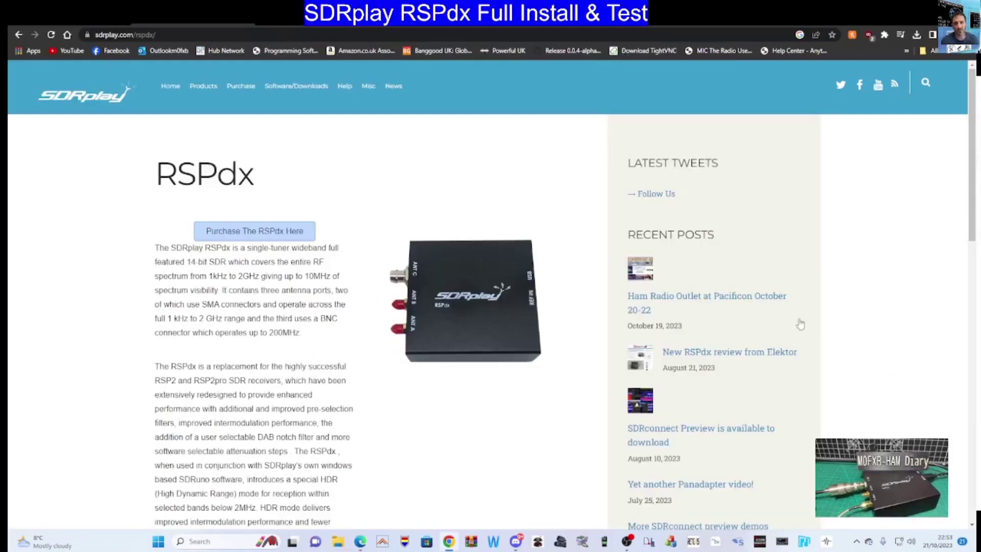
# Step: Bring the SDRconnect window, with the RSPdx detected, in front of Chrome
pyautogui.click(827, 542)
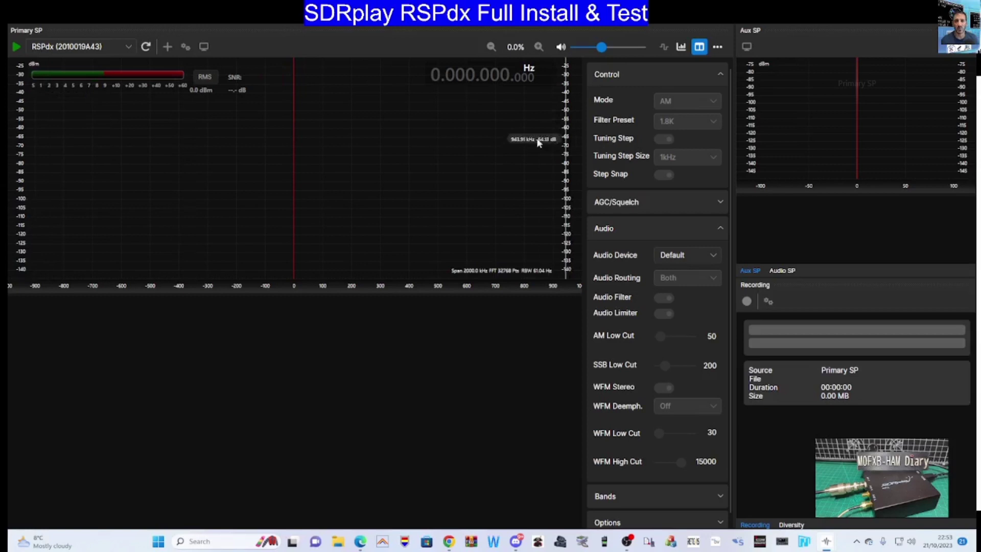
# Step: Start the RSPdx receiving, raise the audio volume and select the 40m band preset
pyautogui.click(16, 47)
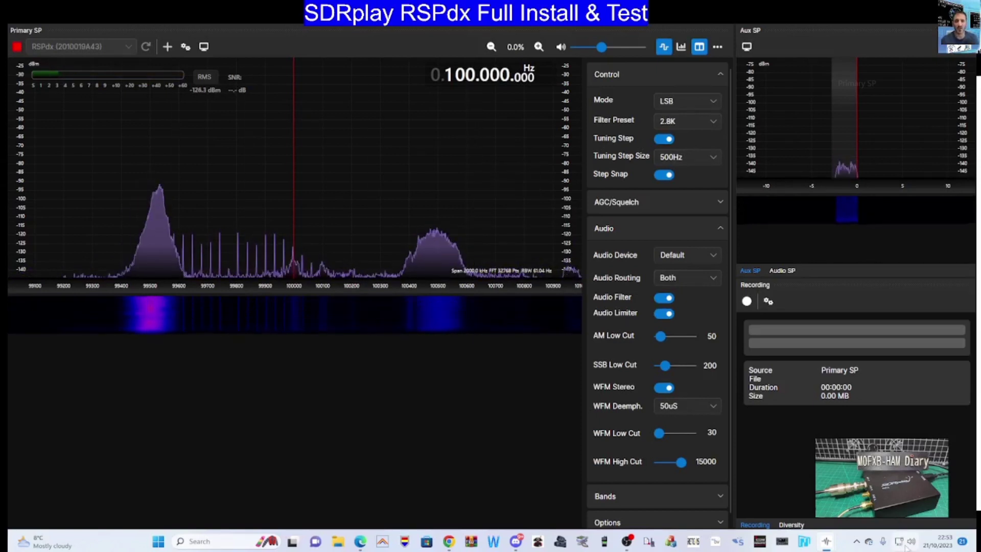
pyautogui.moveTo(591, 47); pyautogui.dragTo(633, 47)
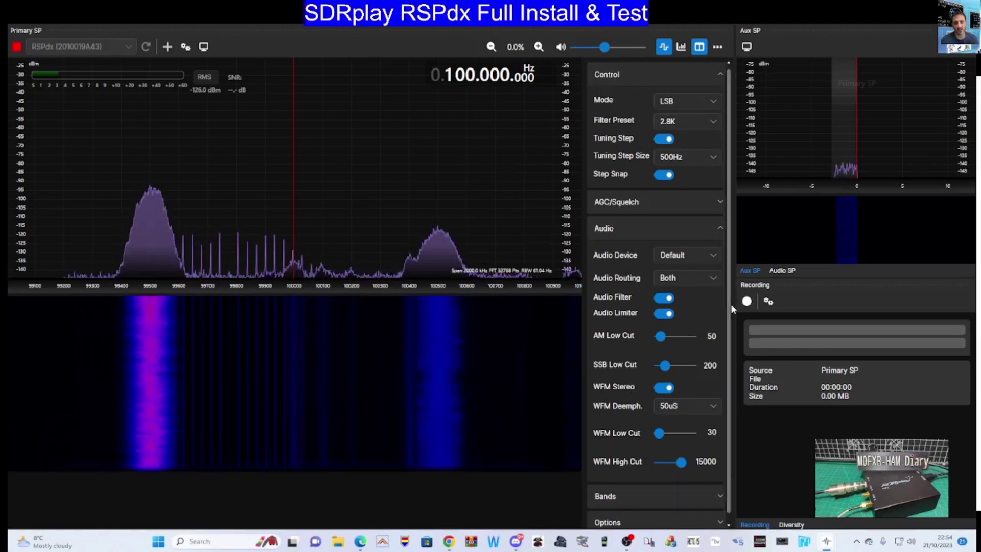
pyautogui.scroll(-1, 731, 451)
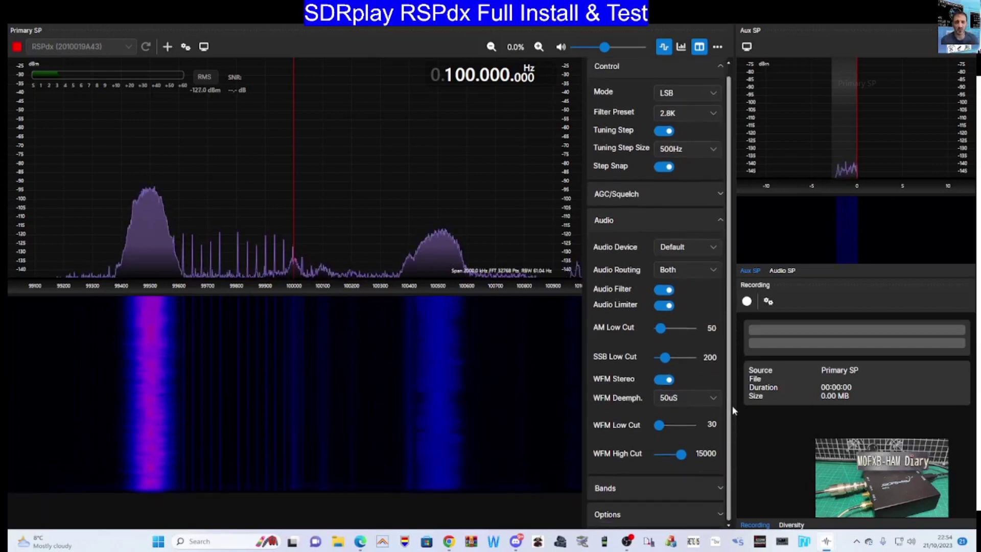
pyautogui.click(720, 487)
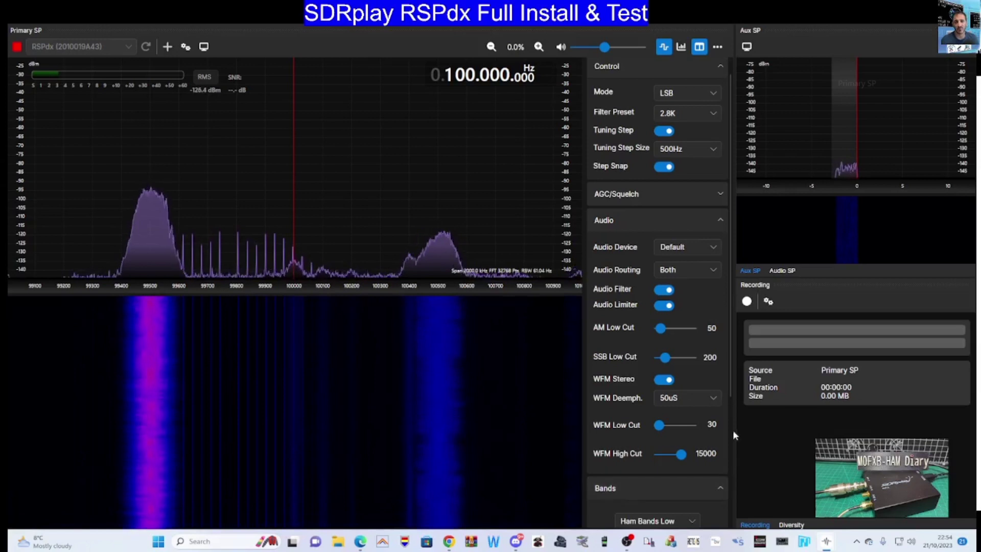
pyautogui.moveTo(730, 383); pyautogui.dragTo(731, 504)
pyautogui.click(701, 402)
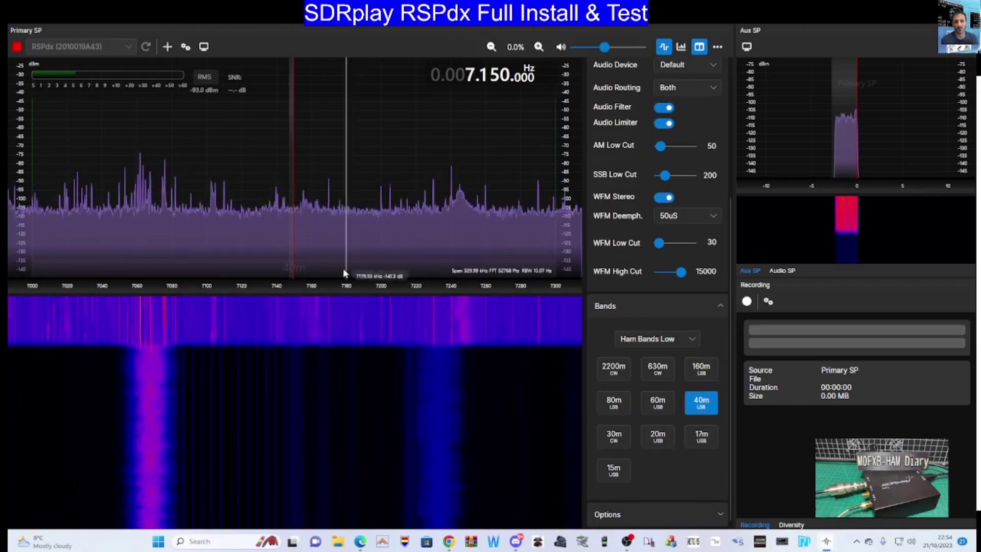
# Step: Tune down through 40m signals from 7.249 to 7.176.5 MHz, then on to 7.110 MHz
pyautogui.click(466, 238)
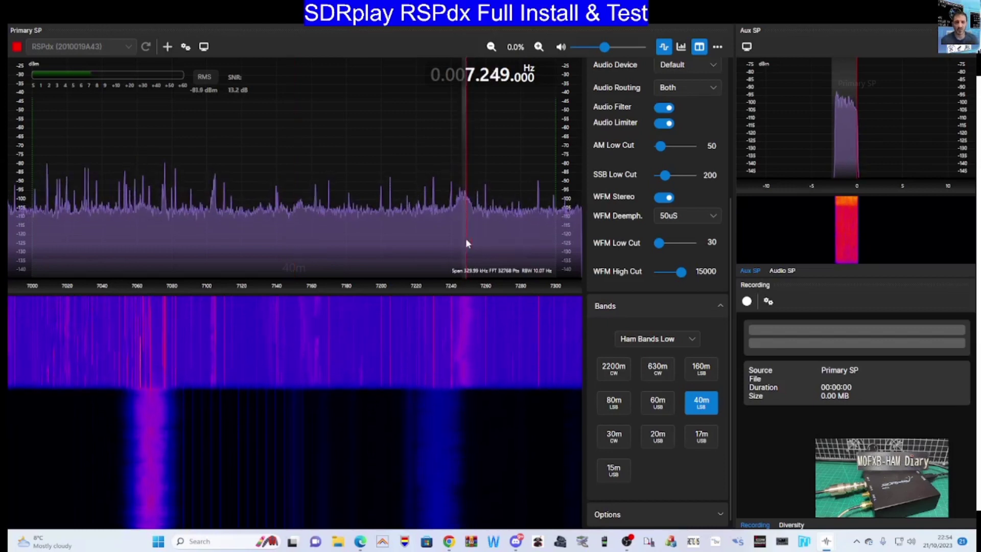
pyautogui.click(433, 225)
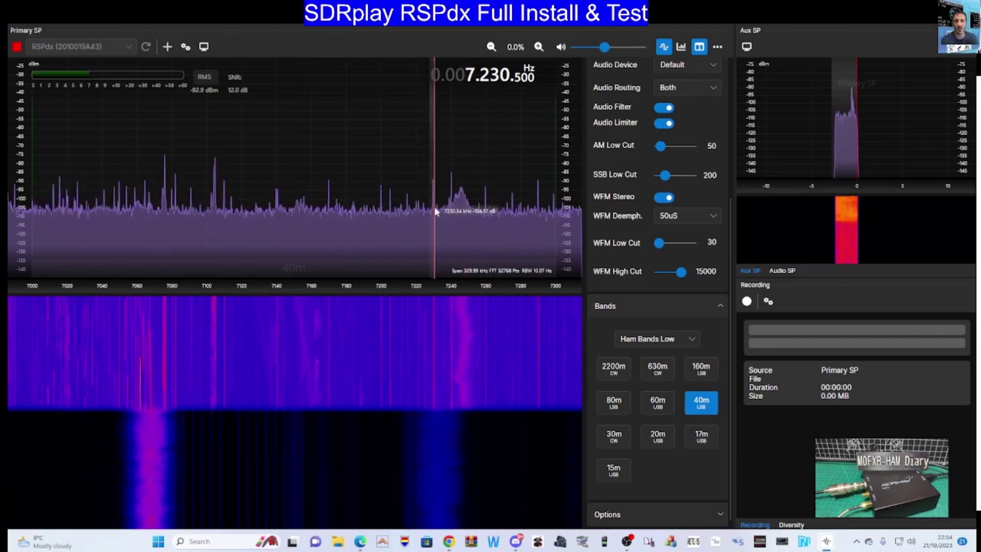
pyautogui.click(405, 219)
pyautogui.click(377, 219)
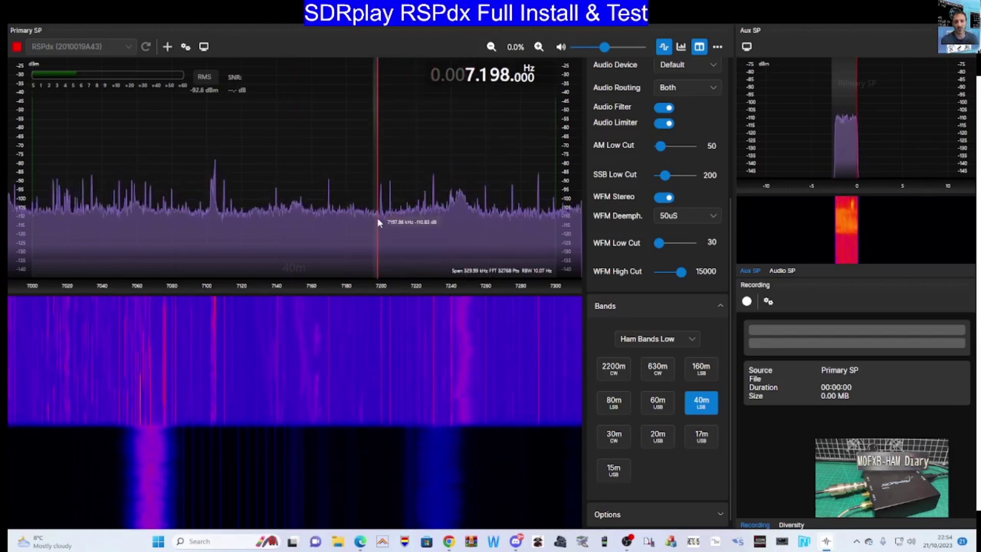
pyautogui.click(340, 235)
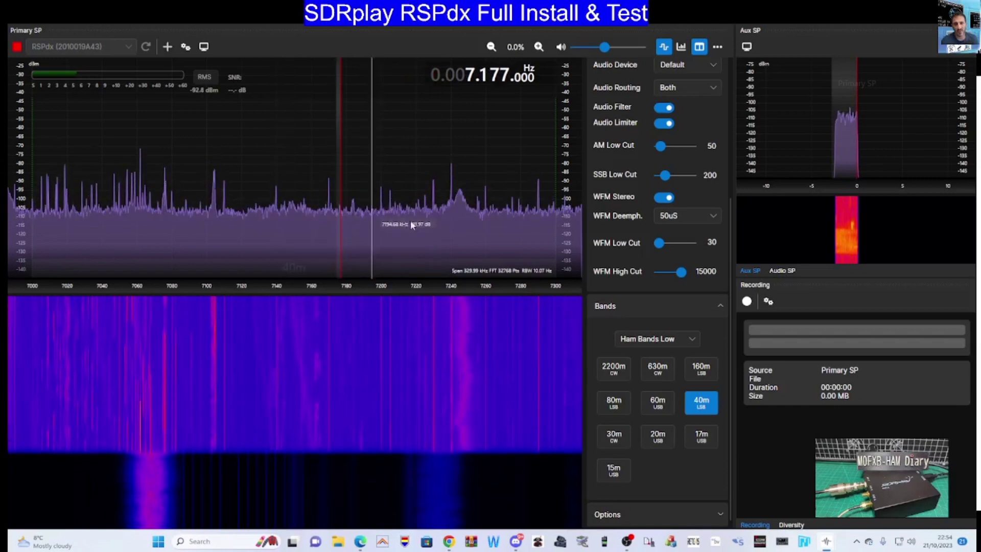
pyautogui.click(339, 222)
pyautogui.scroll(-13, 296, 225)
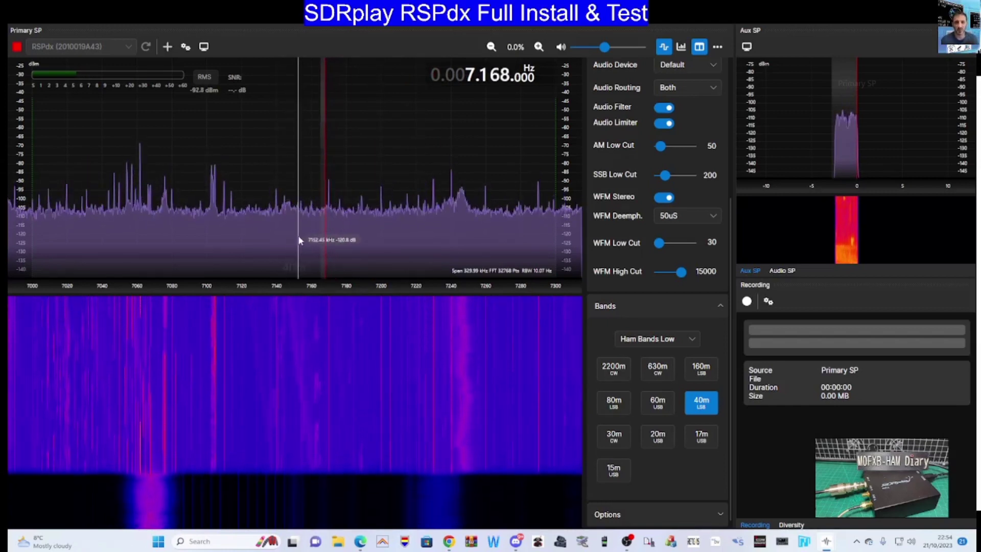
pyautogui.scroll(-17, 300, 241)
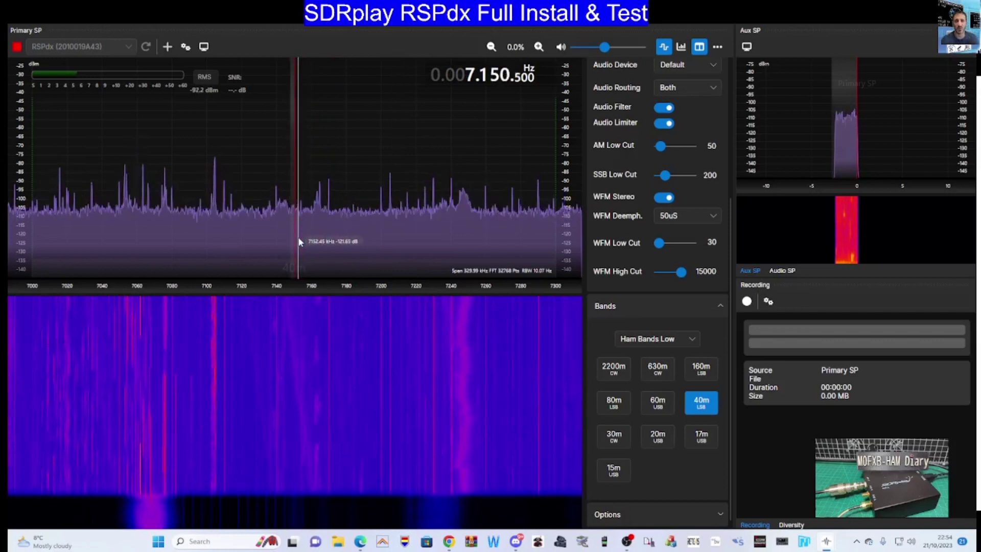
pyautogui.scroll(-20, 300, 242)
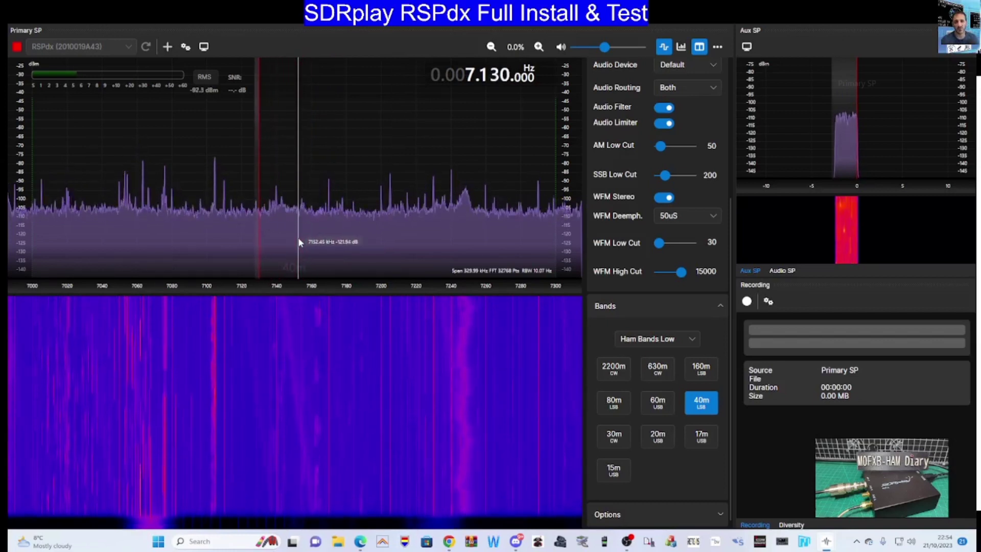
pyautogui.scroll(-16, 300, 241)
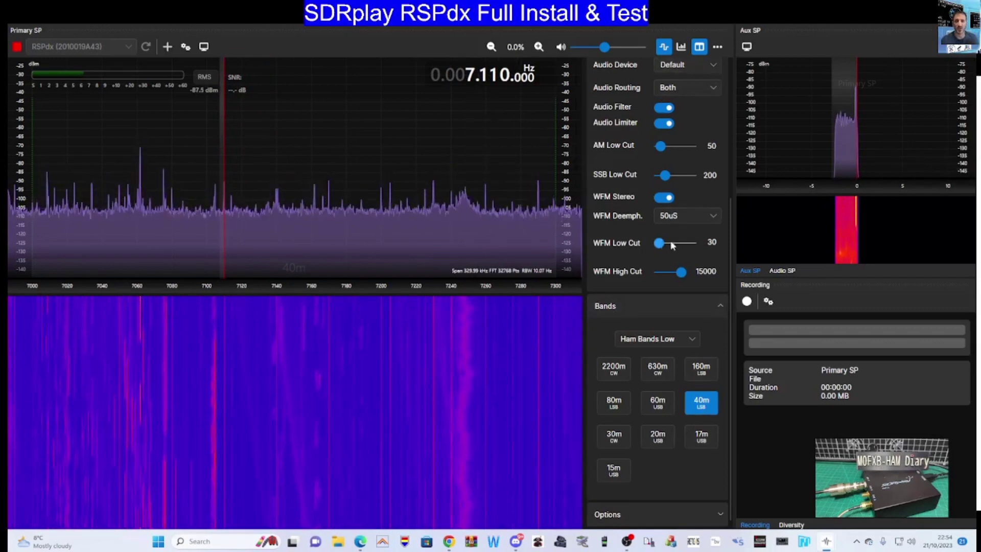
pyautogui.click(714, 87)
pyautogui.click(712, 84)
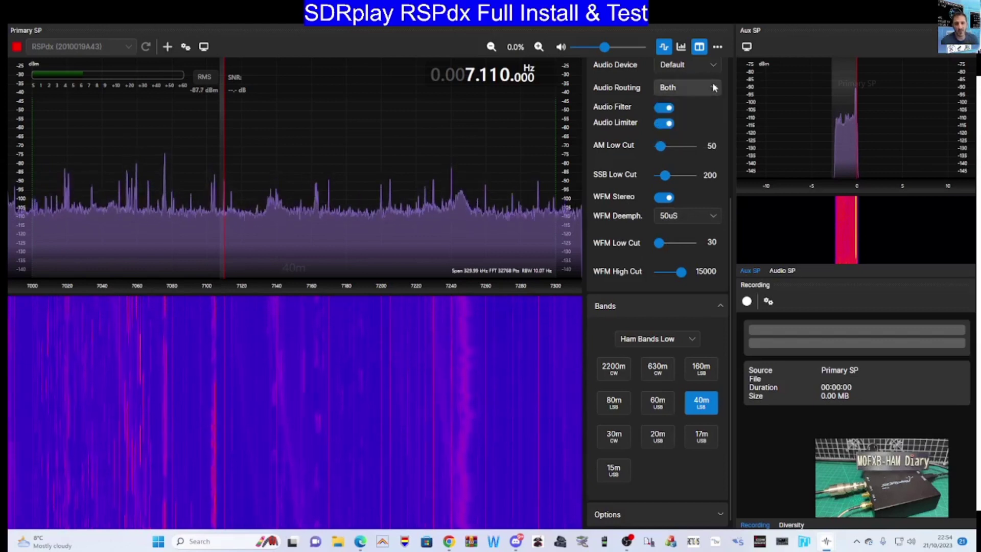
pyautogui.click(714, 66)
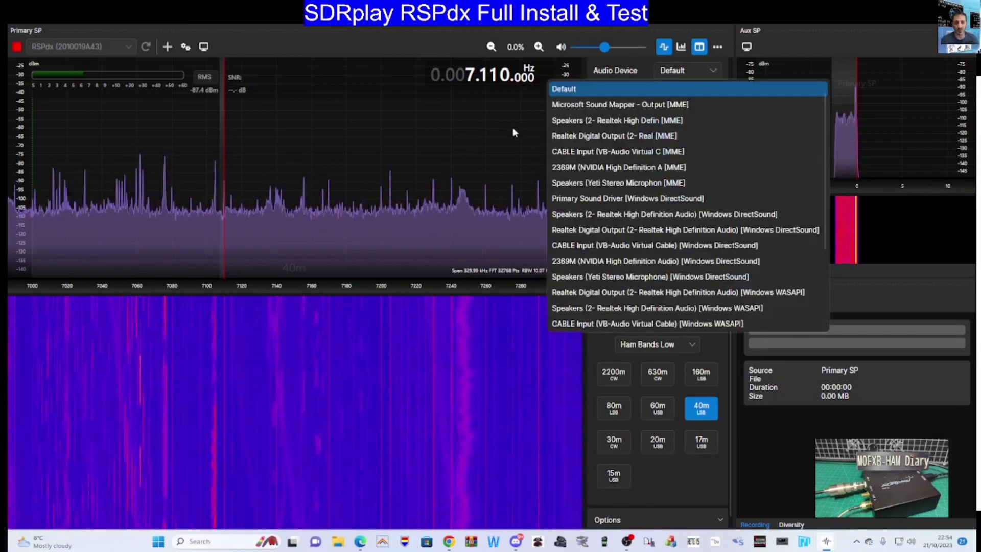
pyautogui.click(471, 136)
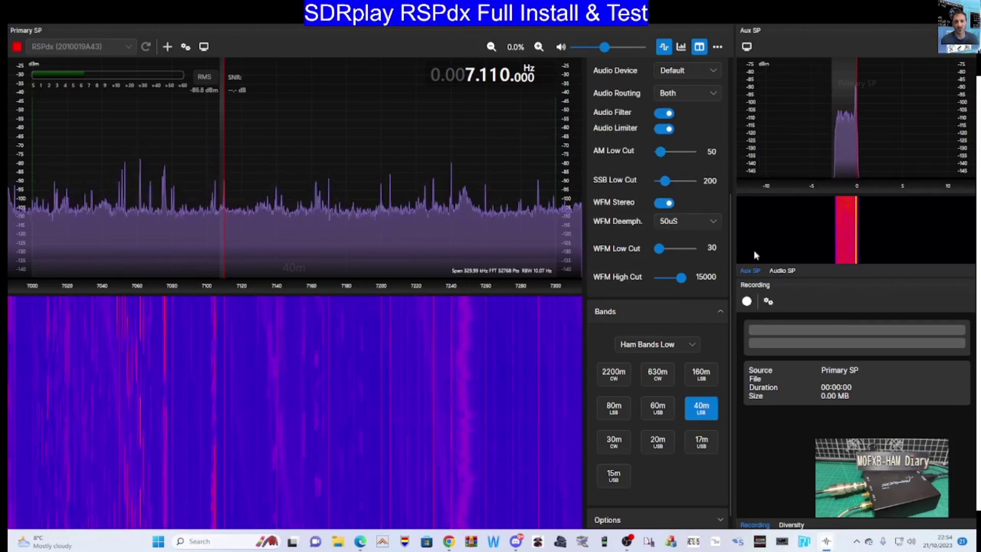
pyautogui.click(681, 47)
pyautogui.click(681, 47)
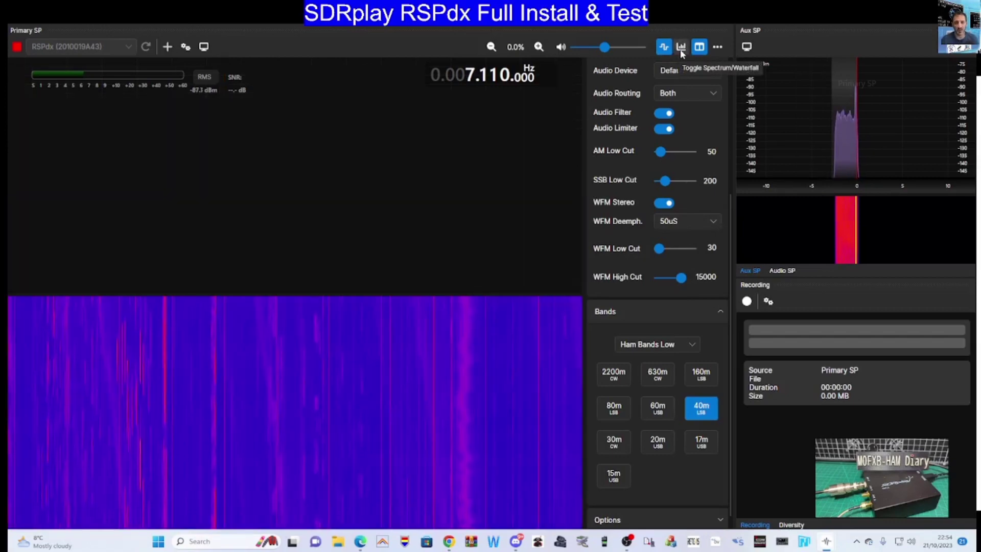
pyautogui.click(681, 47)
pyautogui.click(681, 47)
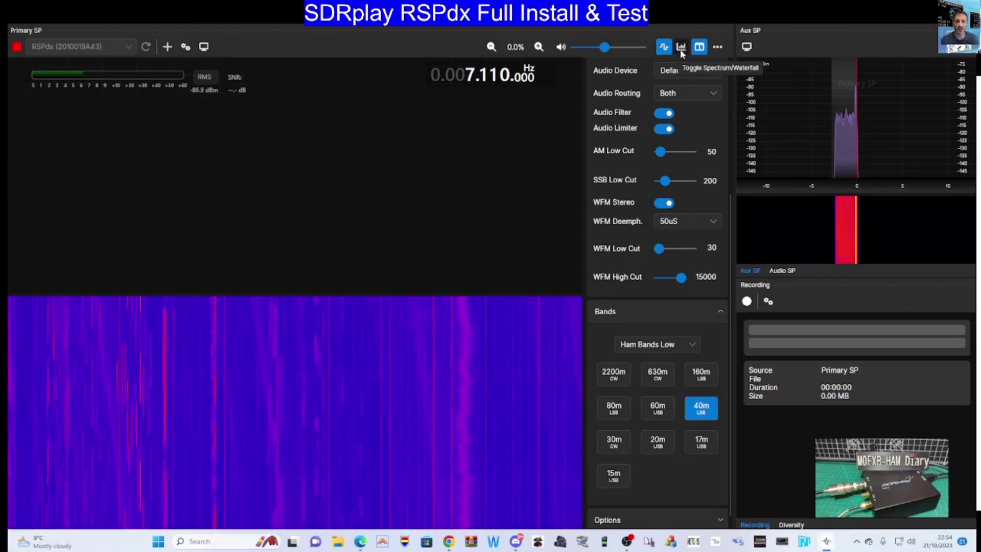
pyautogui.click(681, 47)
pyautogui.click(681, 47)
pyautogui.click(681, 47)
pyautogui.click(681, 47)
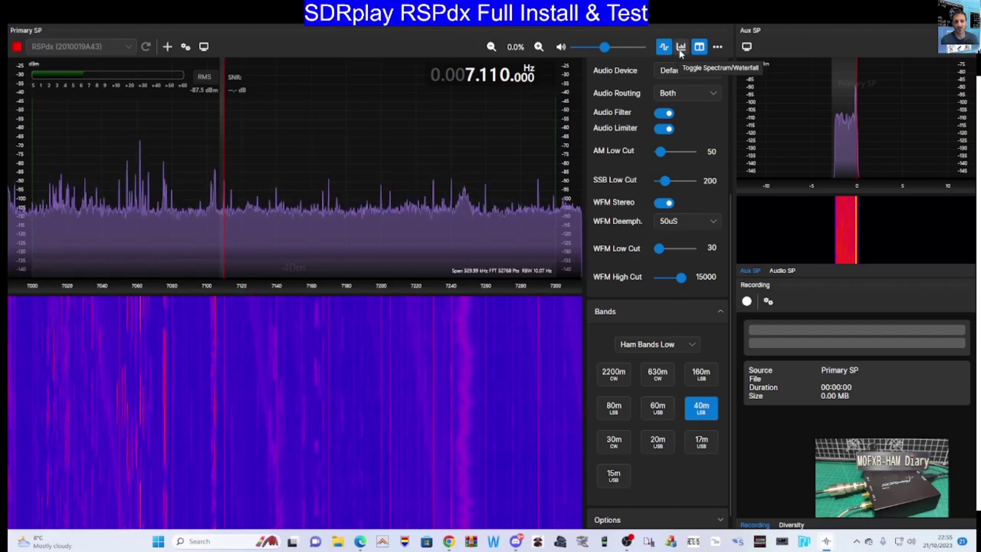
pyautogui.click(699, 48)
pyautogui.click(699, 48)
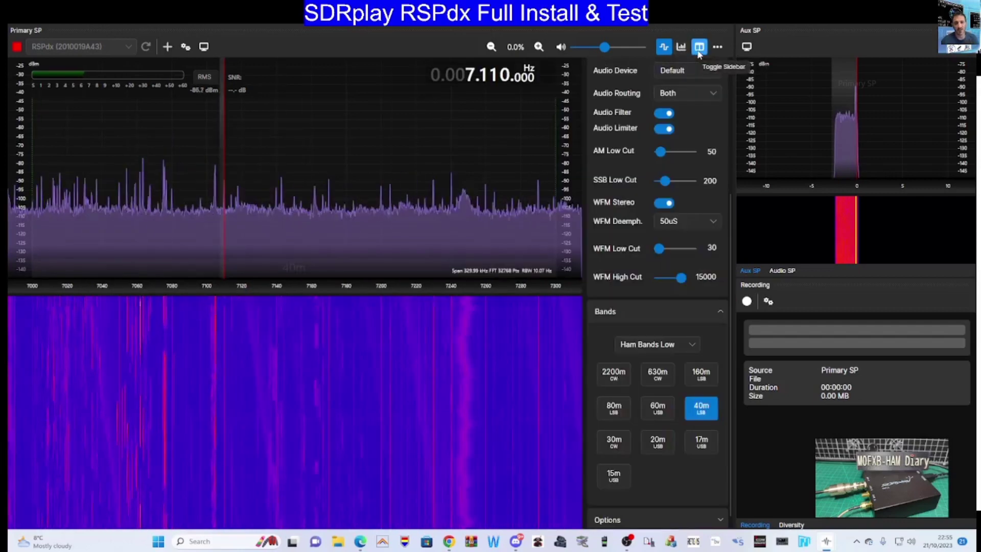
pyautogui.click(698, 47)
pyautogui.click(699, 48)
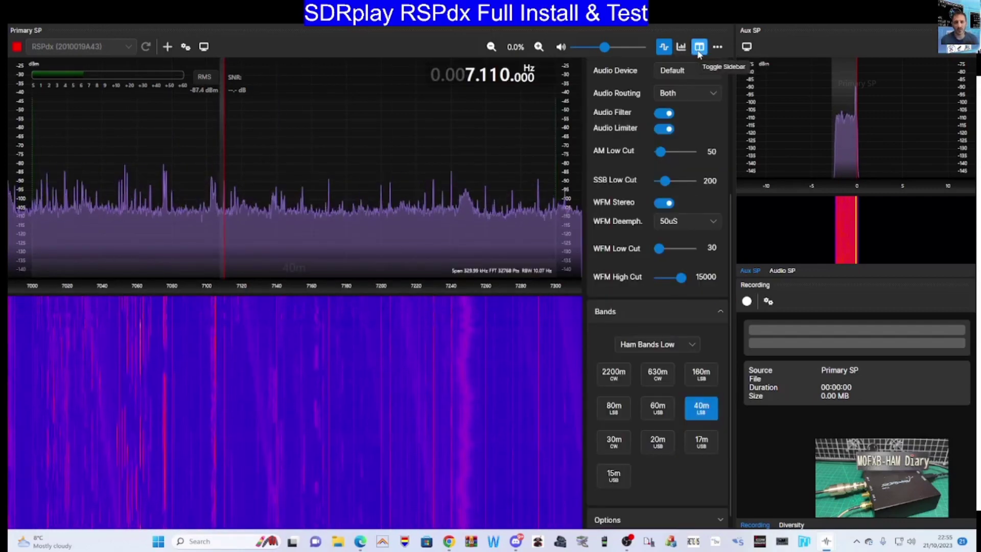
pyautogui.click(699, 51)
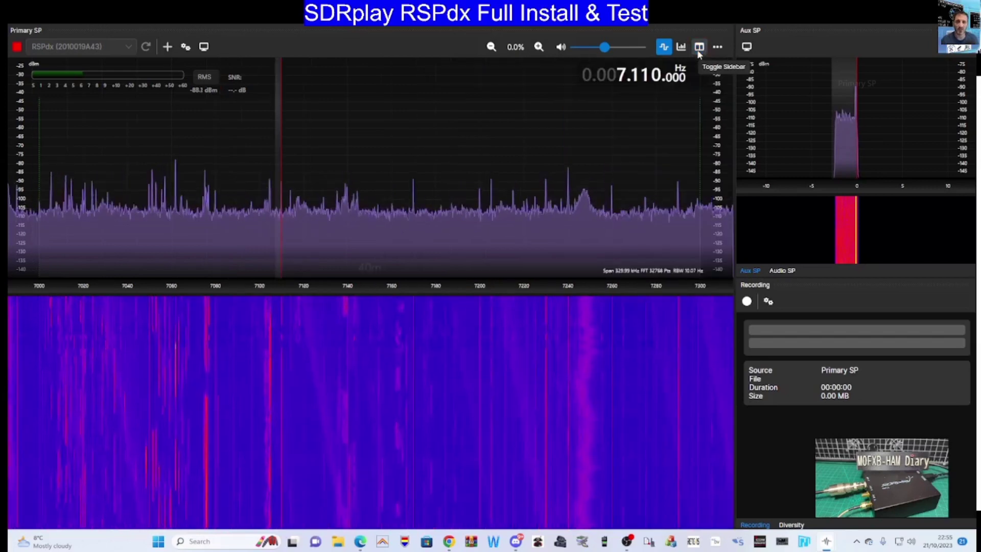
pyautogui.click(699, 51)
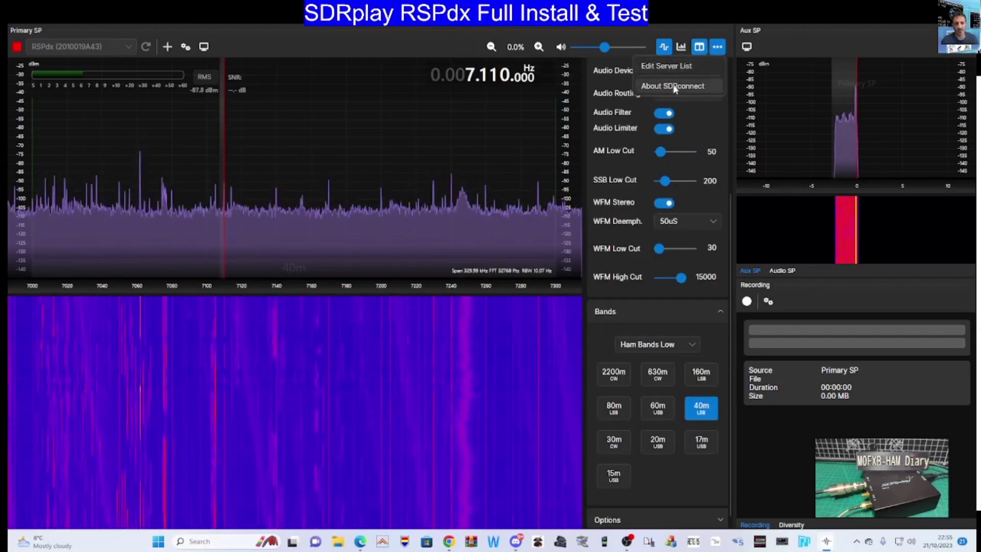
# Step: In the Aux SP FFT settings, reduce waterfall averaging and raise waterfall gain to 41
pyautogui.click(747, 48)
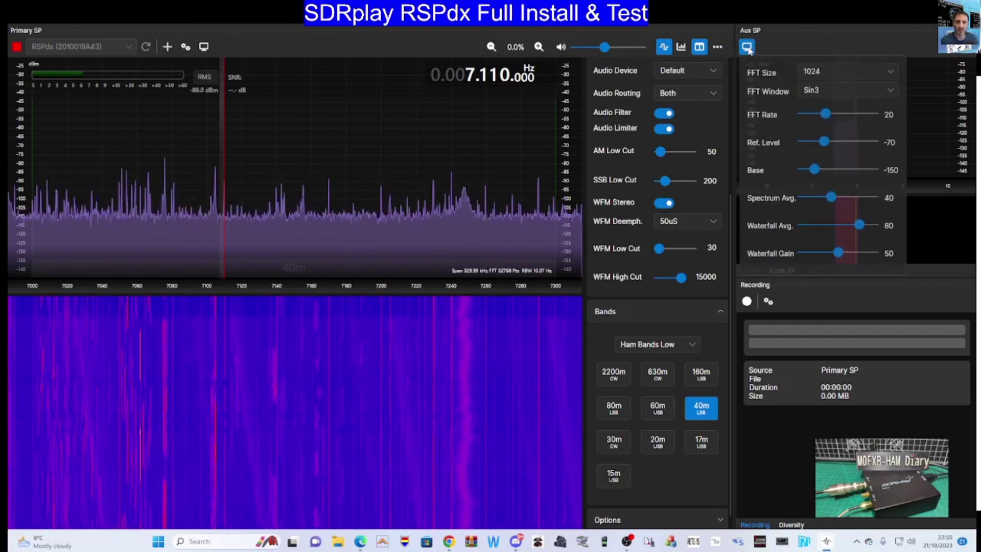
pyautogui.click(747, 47)
pyautogui.click(747, 48)
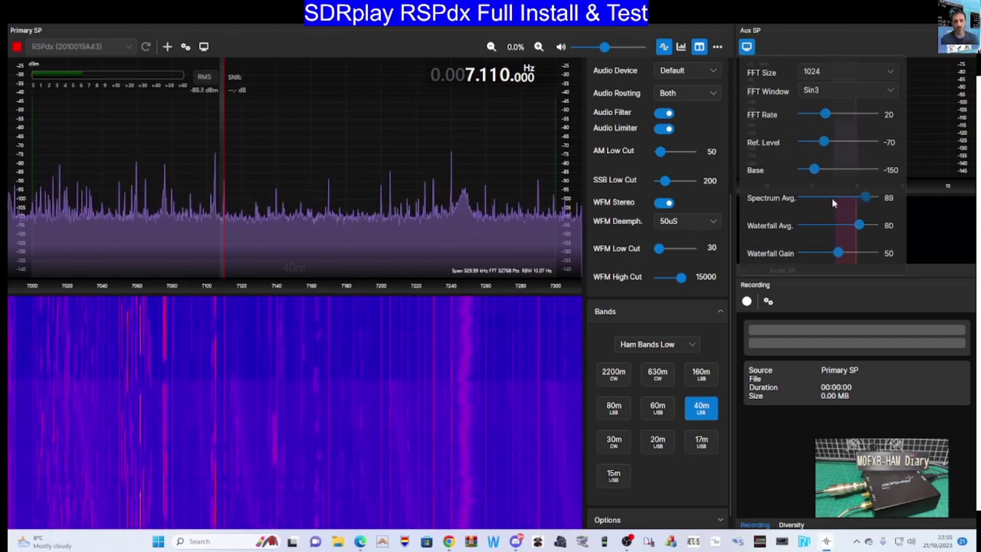
pyautogui.moveTo(854, 224); pyautogui.dragTo(831, 232)
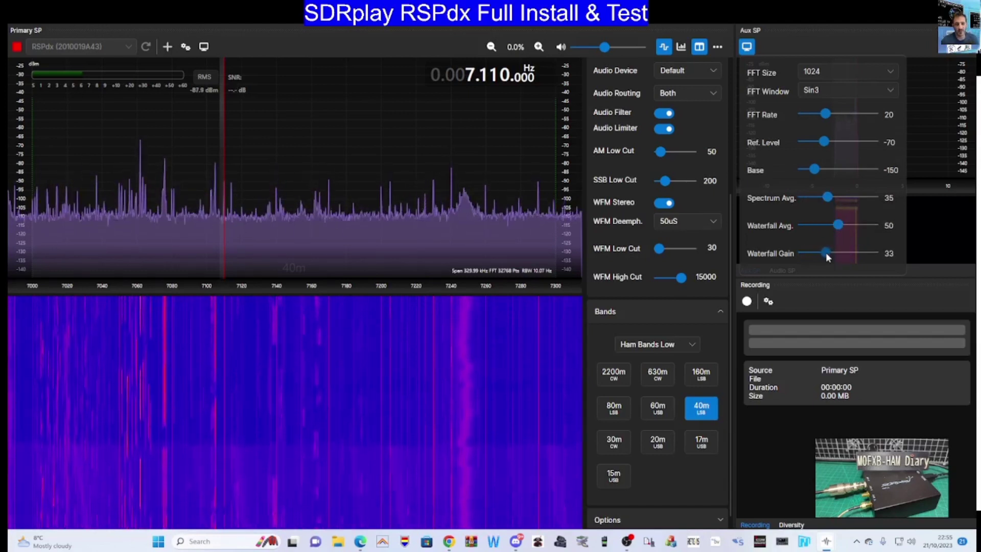
pyautogui.moveTo(829, 253); pyautogui.dragTo(831, 253)
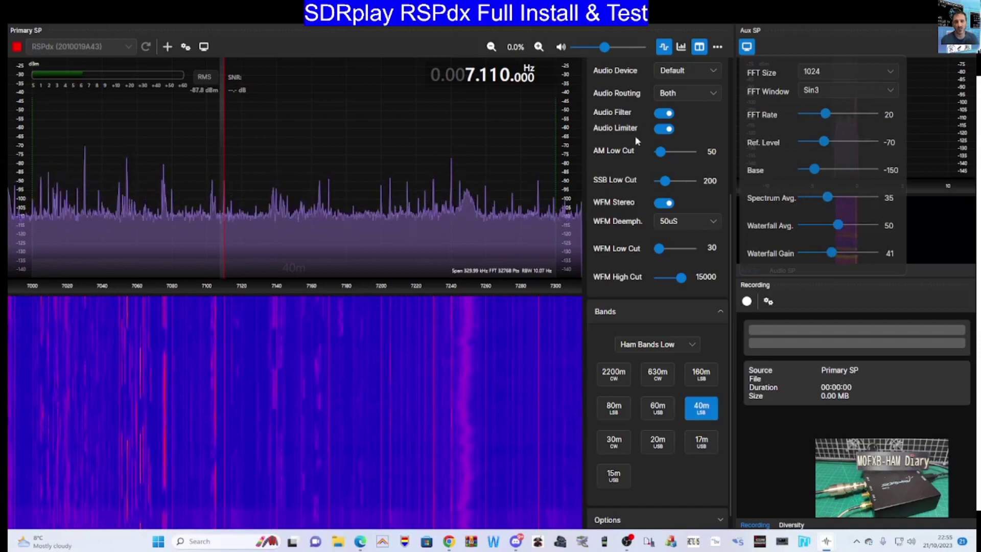
# Step: Close the auxiliary display settings and switch to the 20m band at 14.175 MHz
pyautogui.click(712, 223)
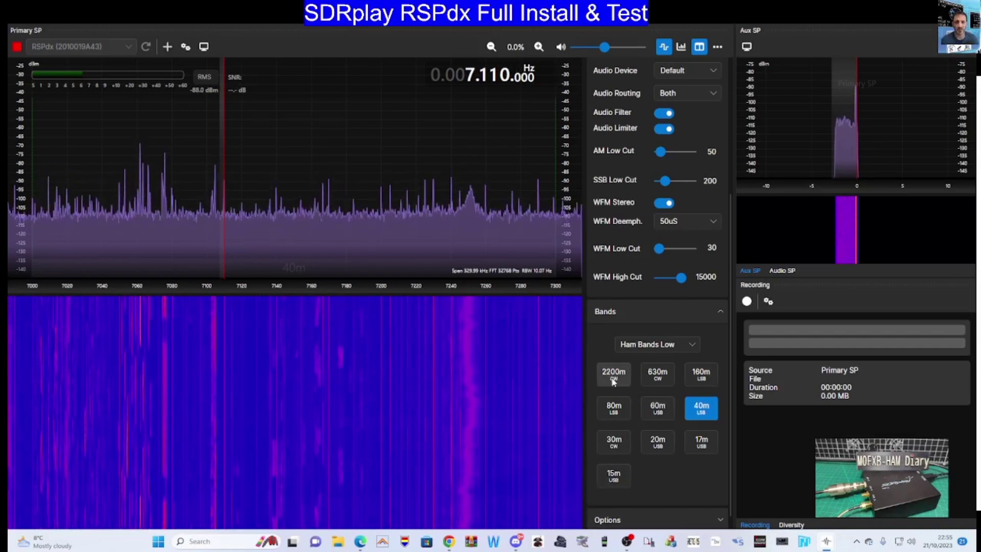
pyautogui.scroll(1, 445, 88)
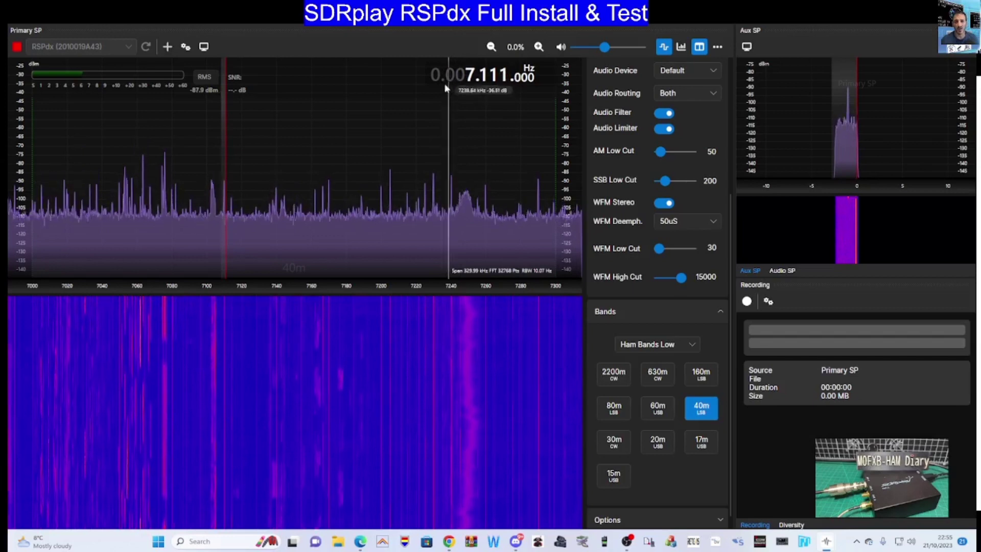
pyautogui.scroll(-1, 469, 81)
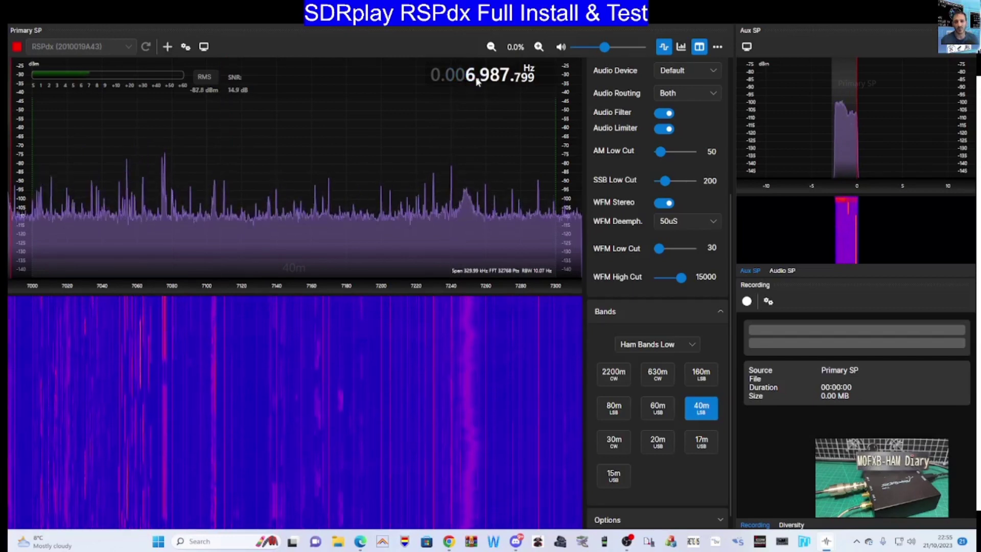
pyautogui.scroll(1, 464, 78)
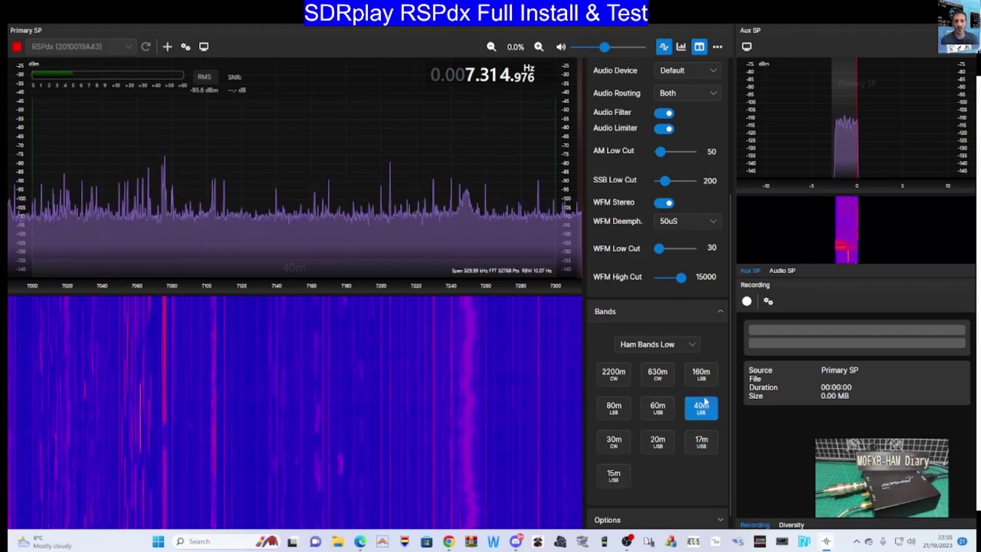
pyautogui.click(657, 442)
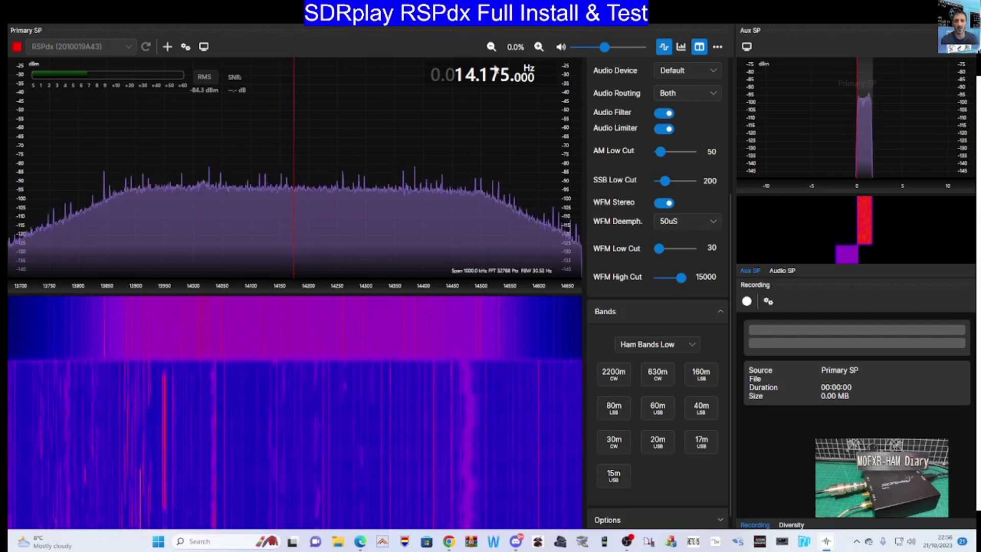
# Step: Zoom the spectrum in four steps around 14.175 MHz, then back out three steps
pyautogui.click(538, 46)
pyautogui.click(538, 47)
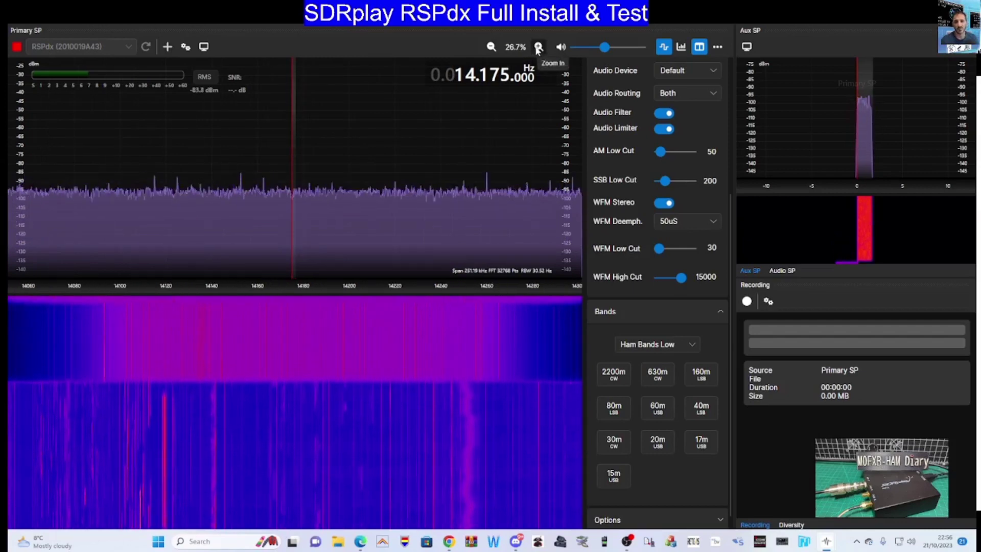
pyautogui.click(538, 47)
pyautogui.click(538, 47)
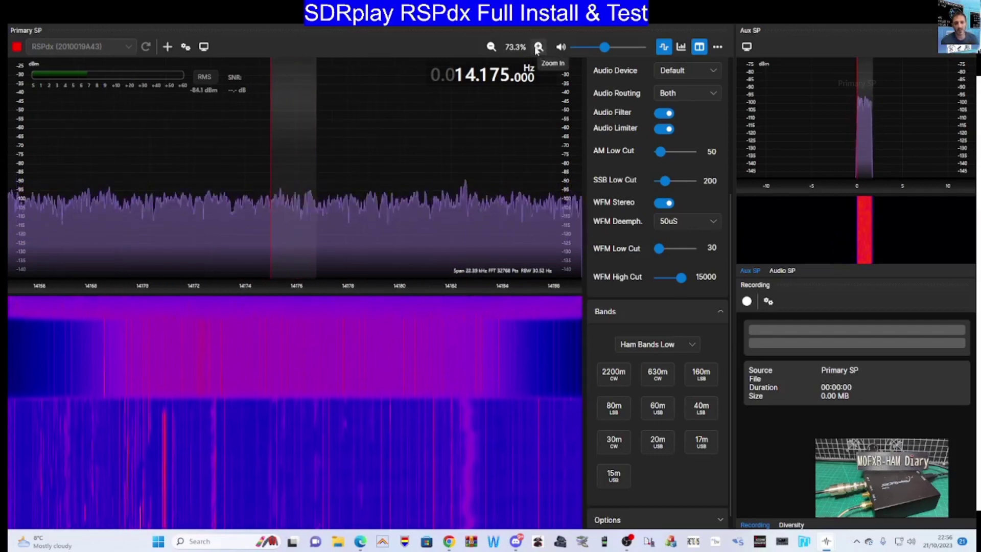
pyautogui.click(491, 46)
pyautogui.click(491, 46)
pyautogui.click(491, 46)
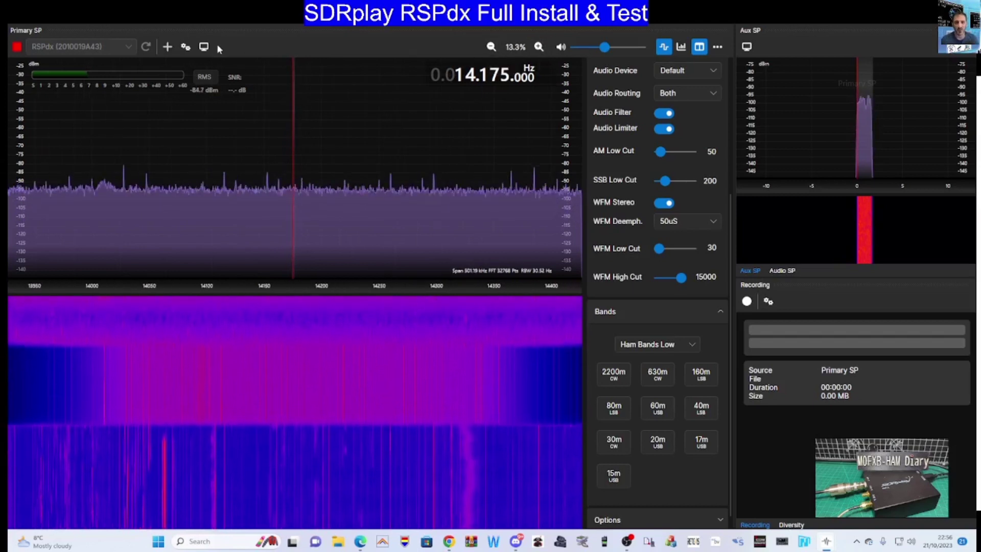
# Step: Lower the RSPdx RF gain and set its antenna input to Antenna C
pyautogui.click(186, 47)
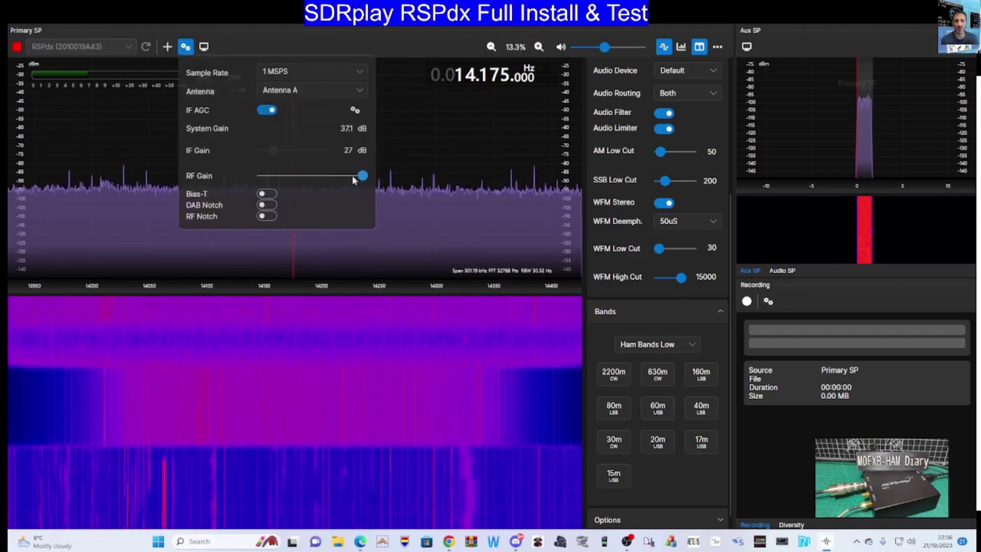
pyautogui.moveTo(362, 176); pyautogui.dragTo(296, 198)
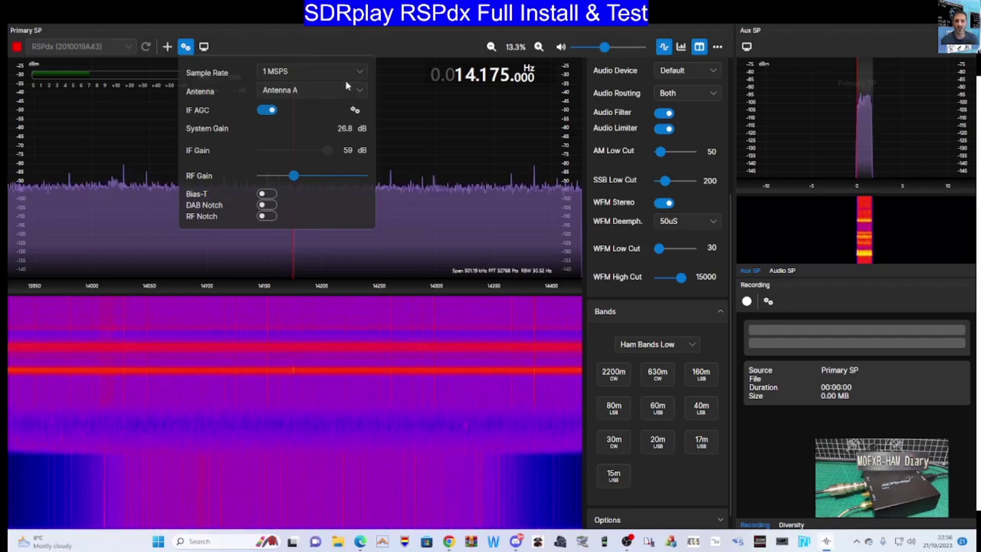
pyautogui.click(359, 91)
pyautogui.click(360, 91)
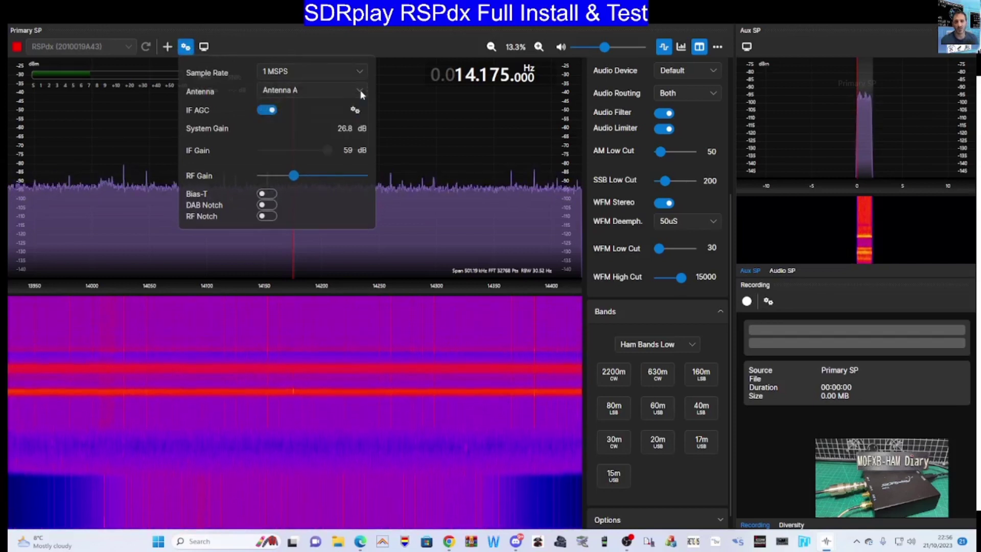
pyautogui.click(359, 91)
pyautogui.click(339, 139)
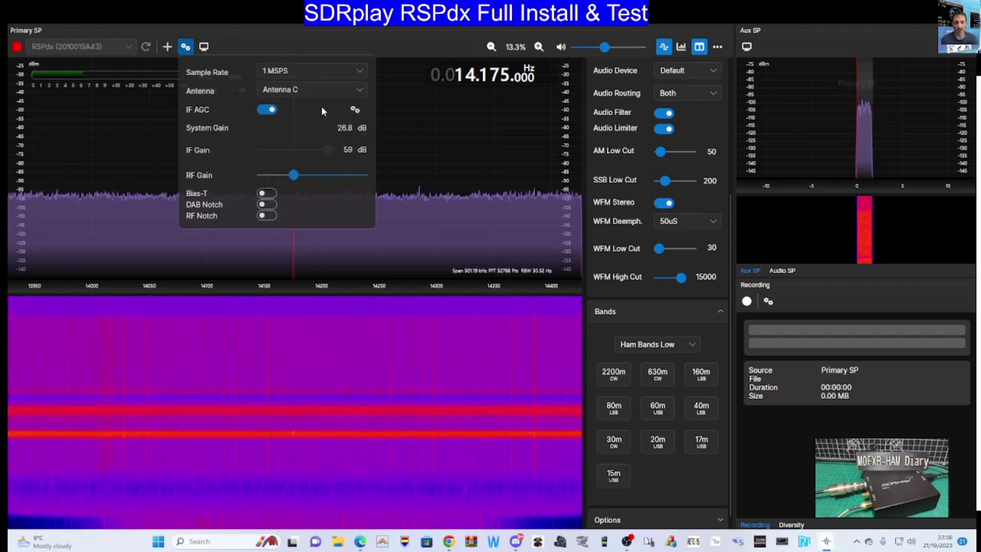
pyautogui.click(397, 152)
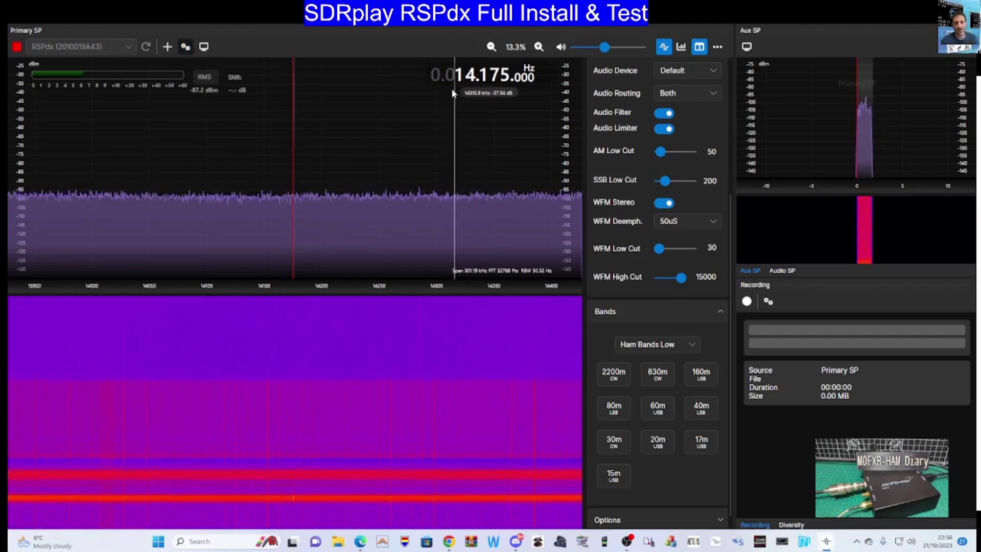
# Step: Tune the primary receiver to 434.550.000 Hz so the 70cm signal peak sits on the tuning line
pyautogui.scroll(1, 442, 91)
pyautogui.scroll(-2, 436, 84)
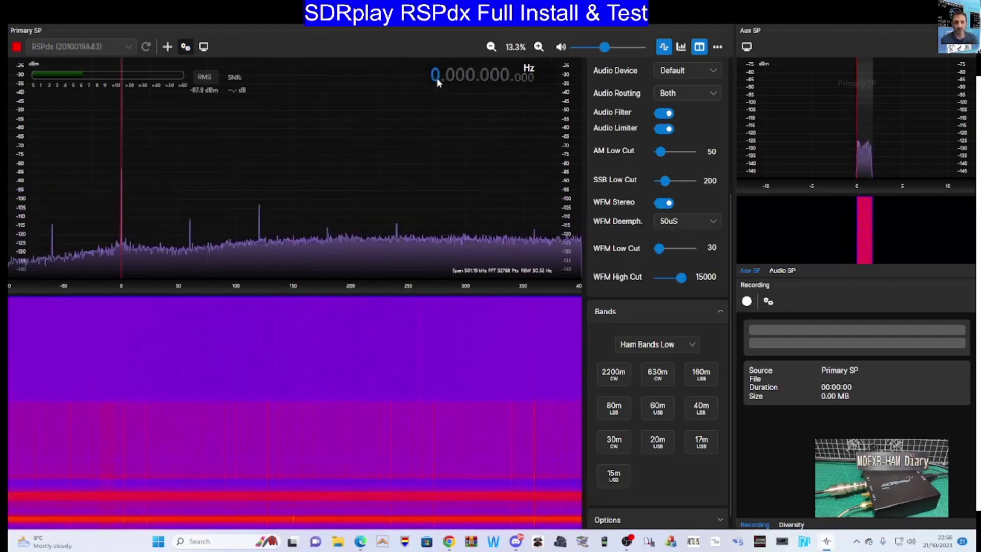
pyautogui.scroll(1, 435, 79)
pyautogui.scroll(4, 448, 78)
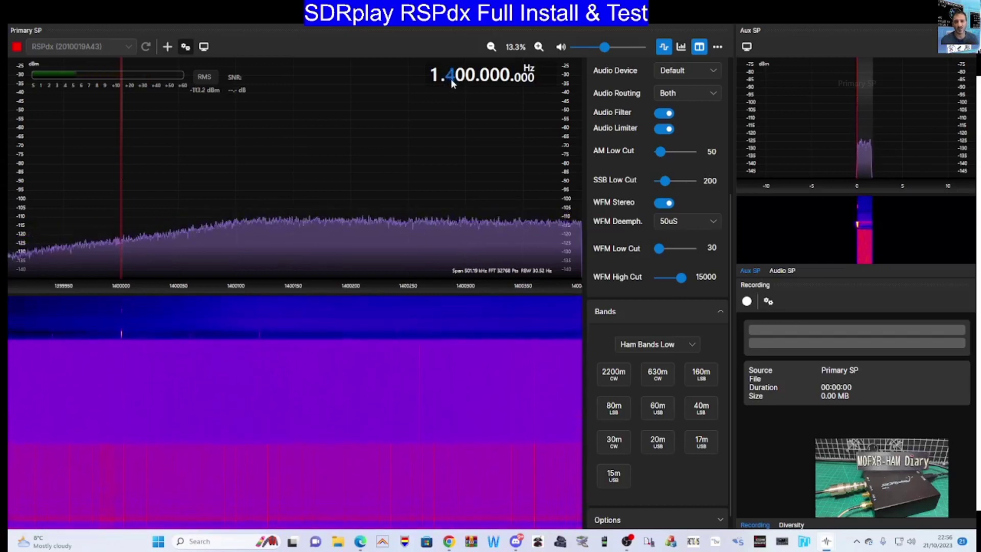
pyautogui.scroll(1, 433, 78)
pyautogui.scroll(-2, 433, 79)
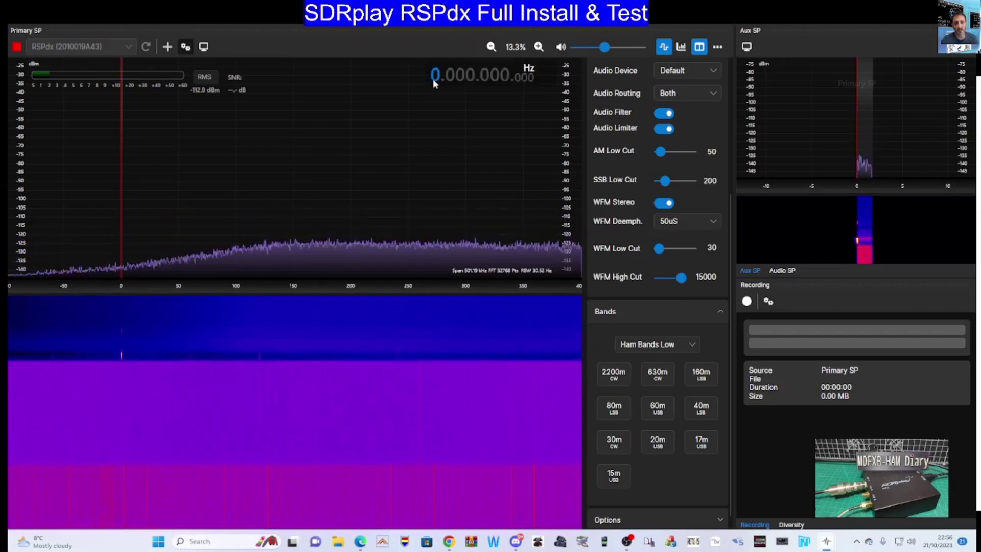
pyautogui.scroll(2, 444, 78)
pyautogui.scroll(-1, 448, 78)
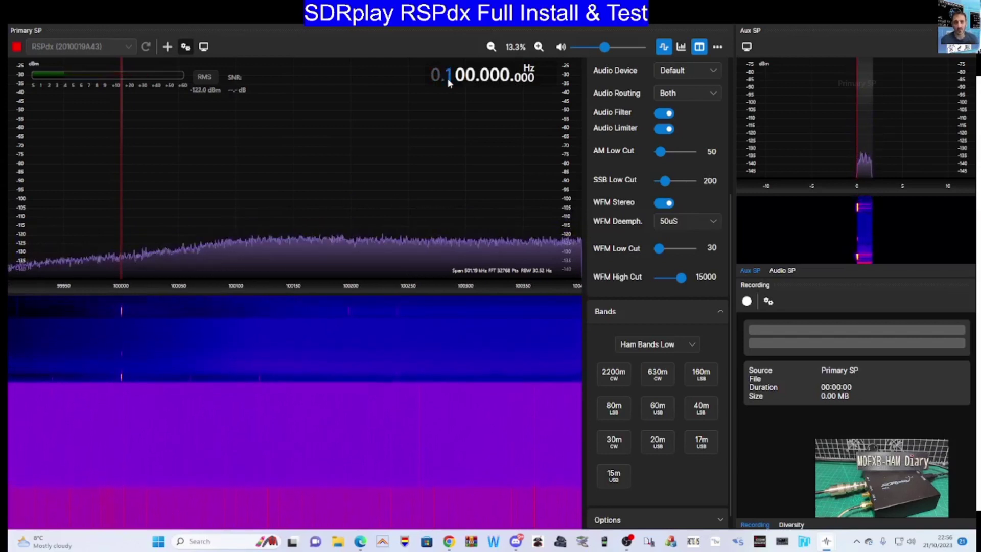
pyautogui.scroll(1, 462, 78)
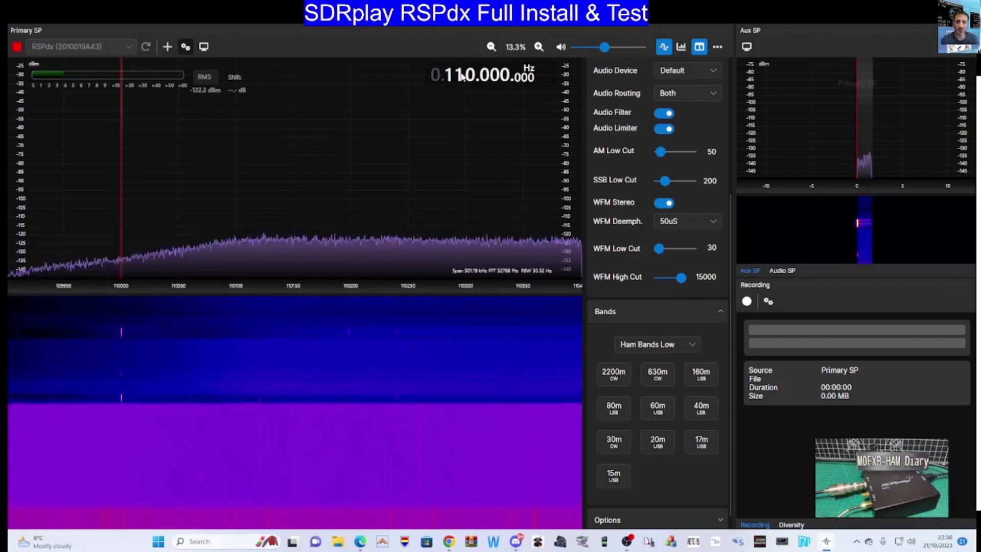
pyautogui.scroll(5, 462, 81)
pyautogui.scroll(-1, 460, 78)
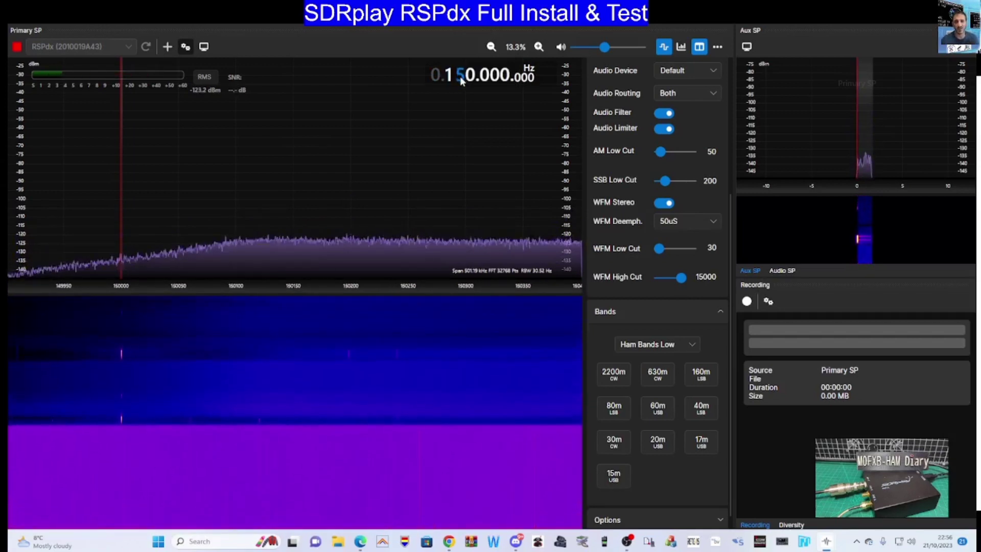
pyautogui.scroll(5, 448, 79)
pyautogui.scroll(-2, 448, 78)
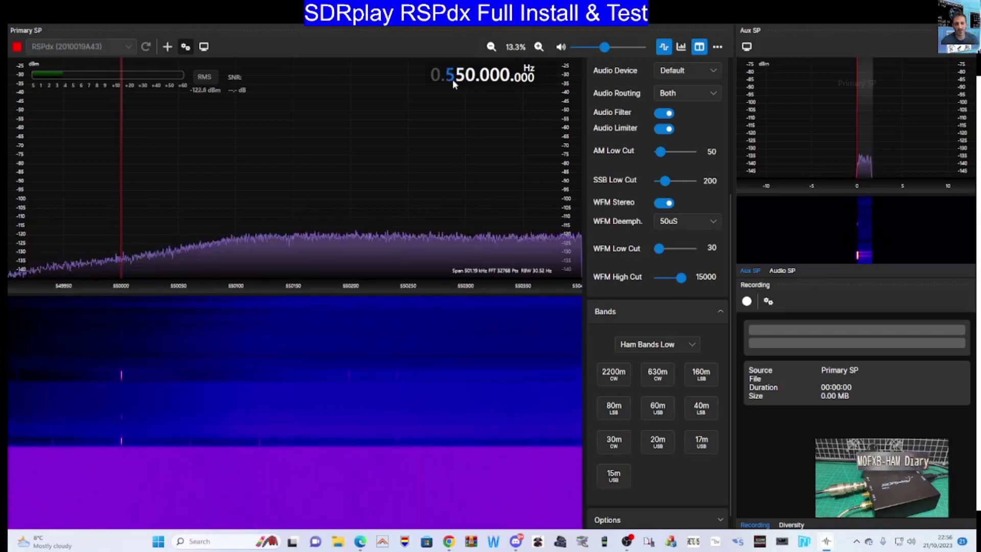
pyautogui.scroll(-4, 458, 80)
pyautogui.scroll(2, 458, 81)
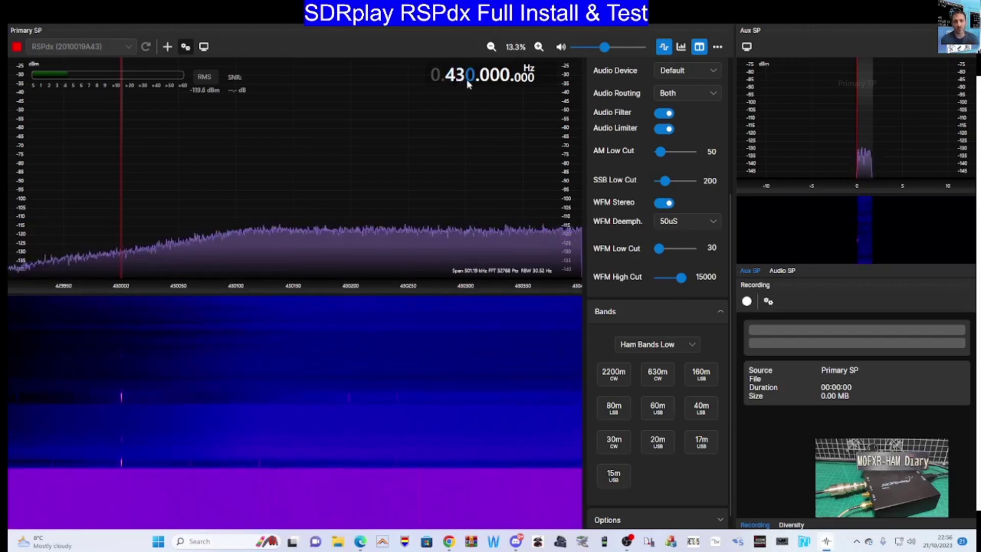
pyautogui.scroll(4, 467, 79)
pyautogui.scroll(1, 481, 80)
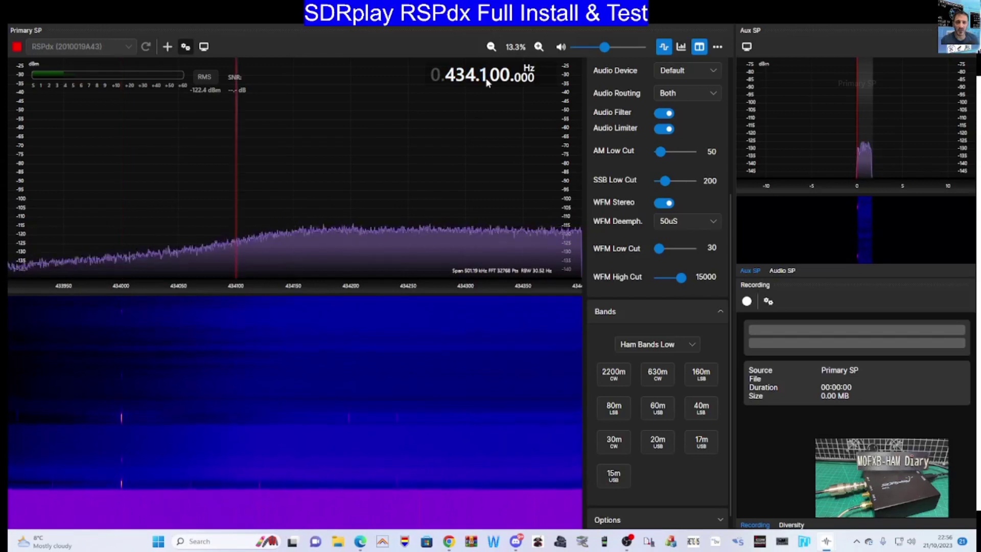
pyautogui.scroll(2, 484, 80)
pyautogui.scroll(2, 483, 77)
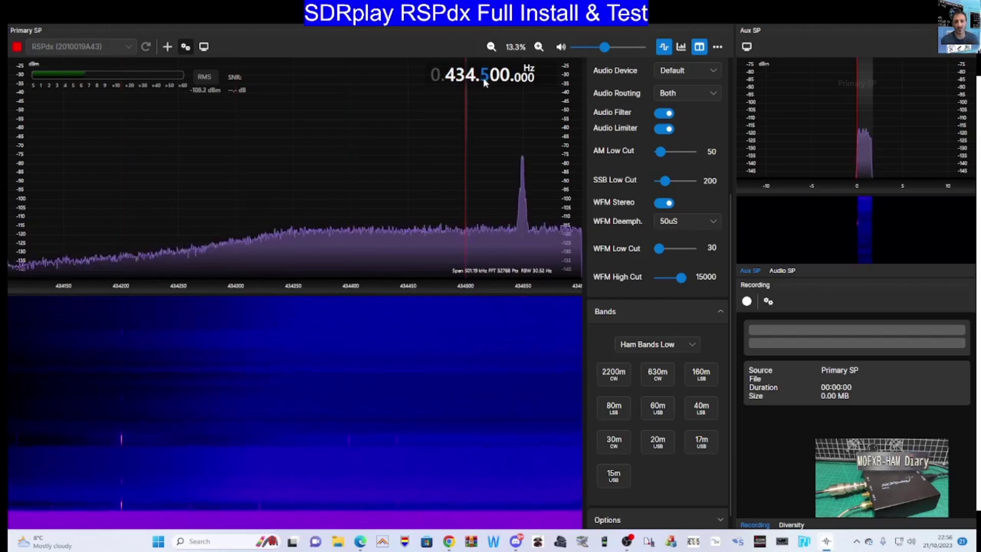
pyautogui.scroll(3, 493, 79)
pyautogui.scroll(2, 494, 79)
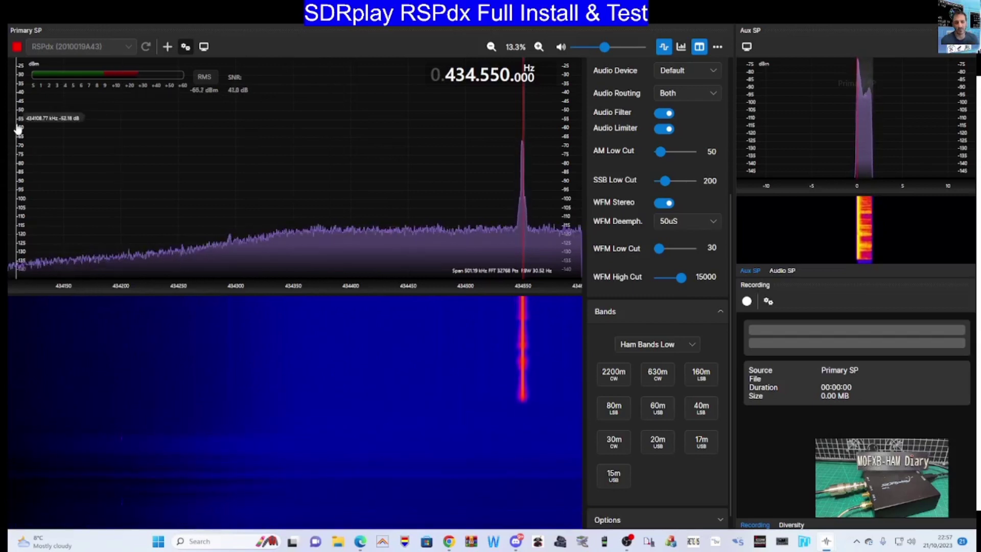
# Step: Set the RSPdx input to Antenna A, close device settings, then open and close Display Settings
pyautogui.click(184, 48)
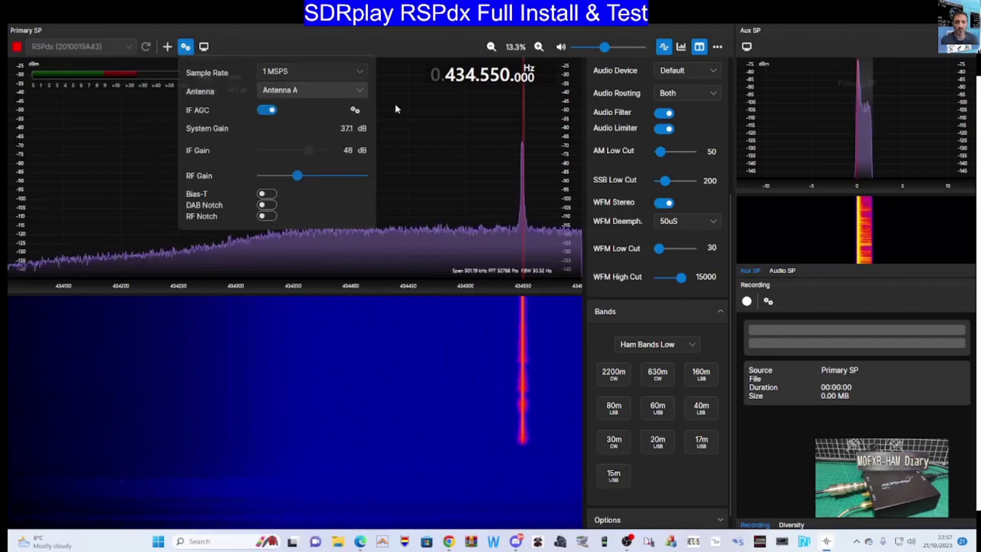
pyautogui.click(359, 87)
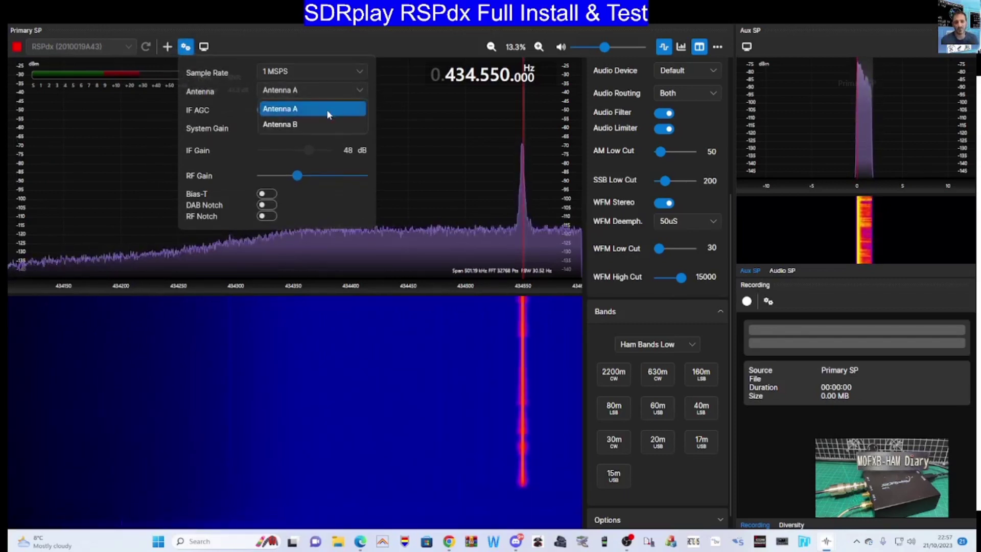
pyautogui.click(354, 91)
pyautogui.click(355, 93)
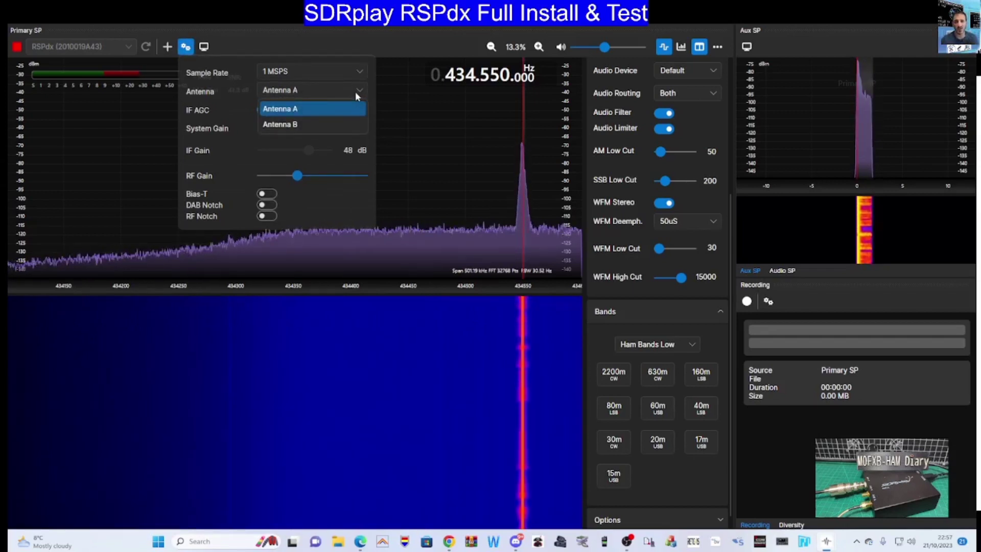
pyautogui.click(302, 122)
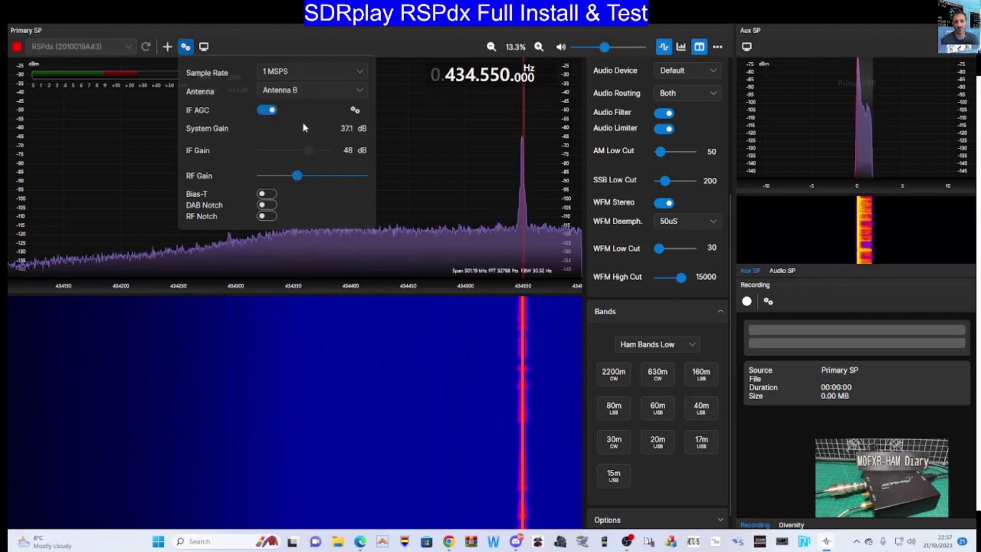
pyautogui.click(358, 89)
pyautogui.click(317, 107)
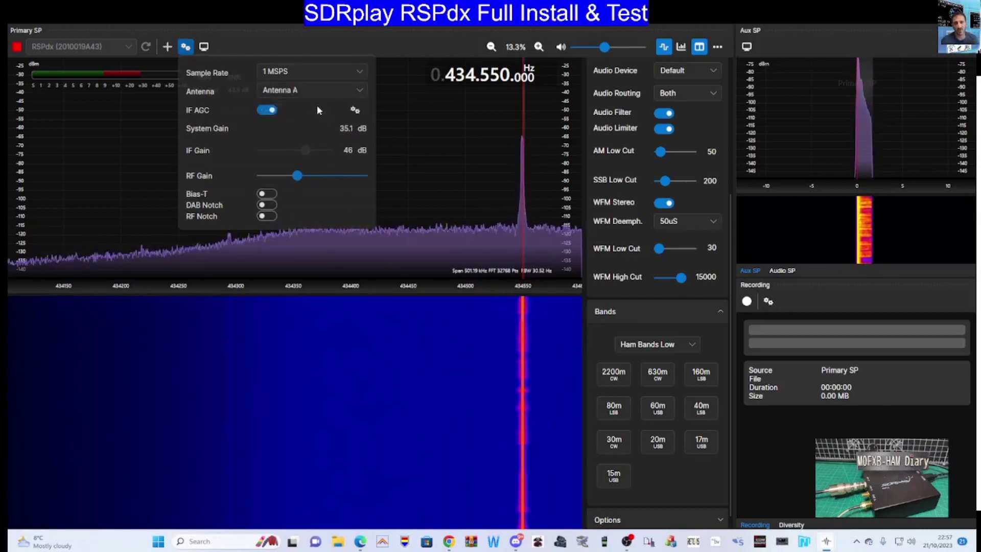
pyautogui.click(360, 89)
pyautogui.click(359, 89)
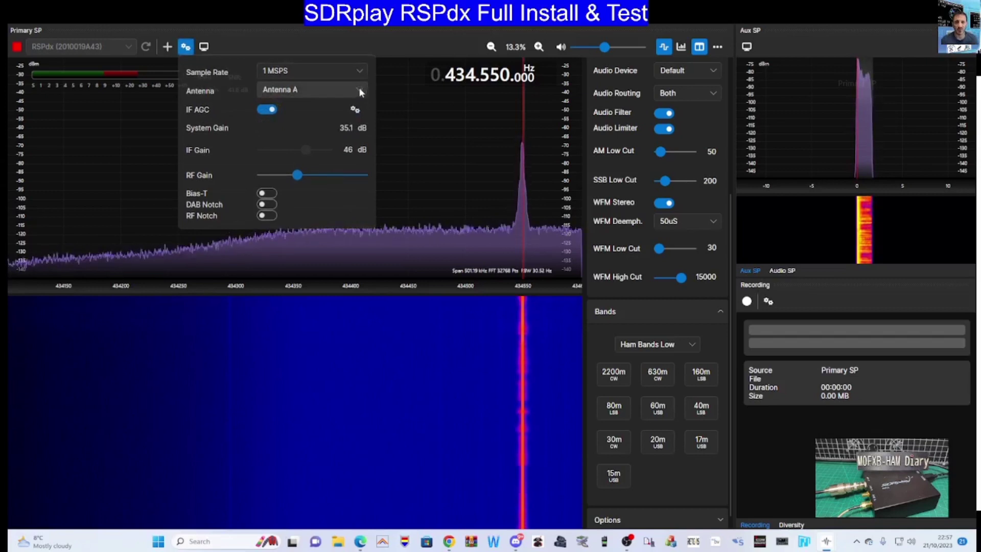
pyautogui.click(208, 53)
pyautogui.click(204, 48)
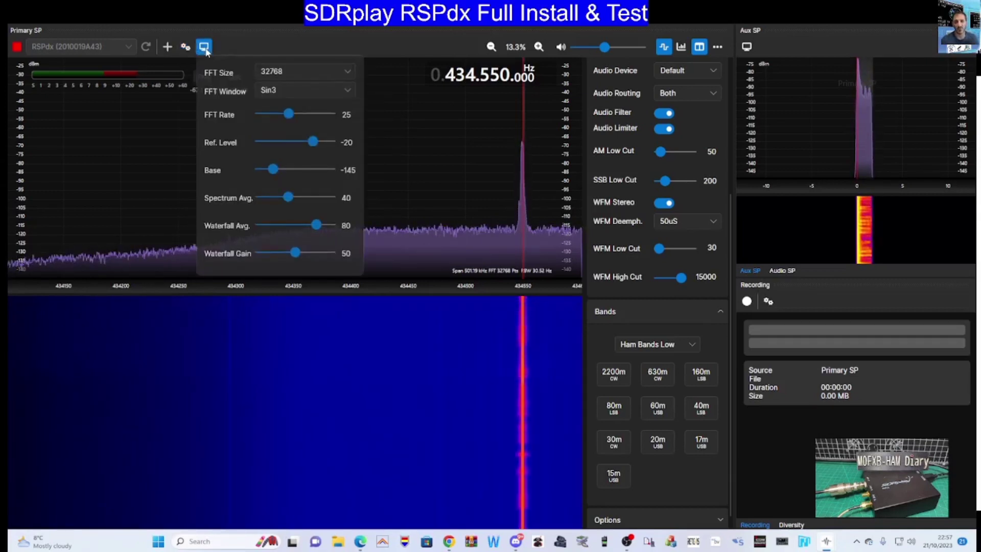
pyautogui.click(204, 47)
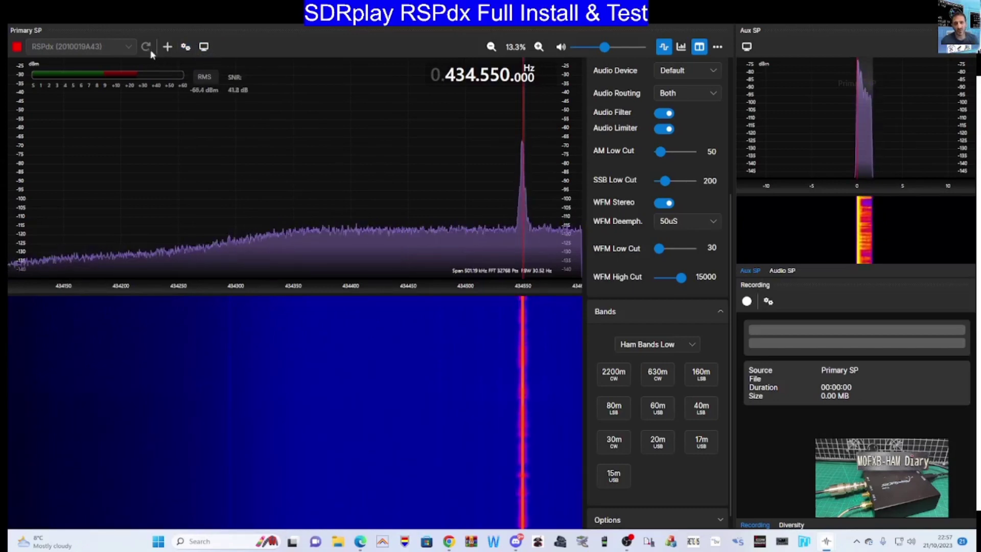
# Step: Add three VRX panels, then close VRX2 and VRX1, keeping only VRX0 at 434.600 MHz
pyautogui.click(166, 51)
pyautogui.click(166, 51)
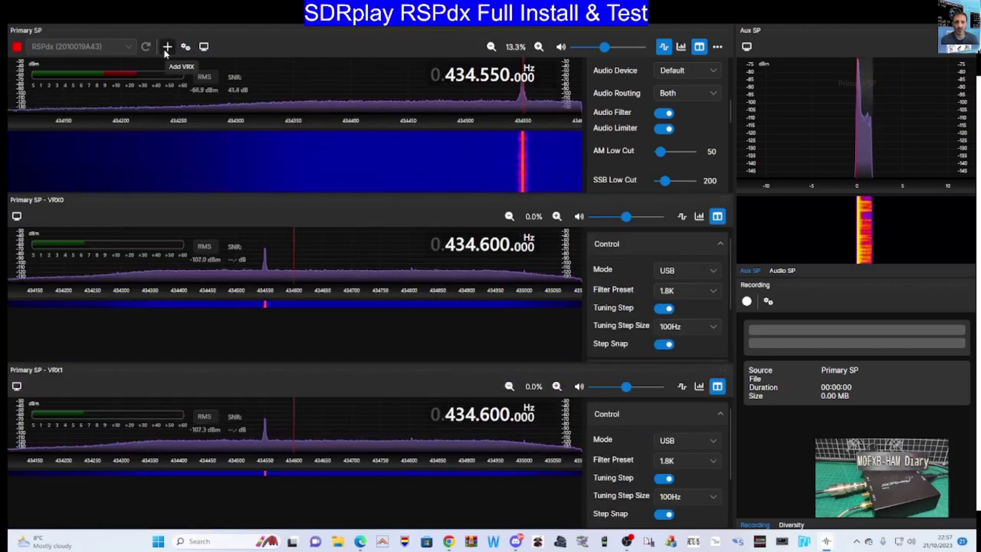
pyautogui.click(166, 51)
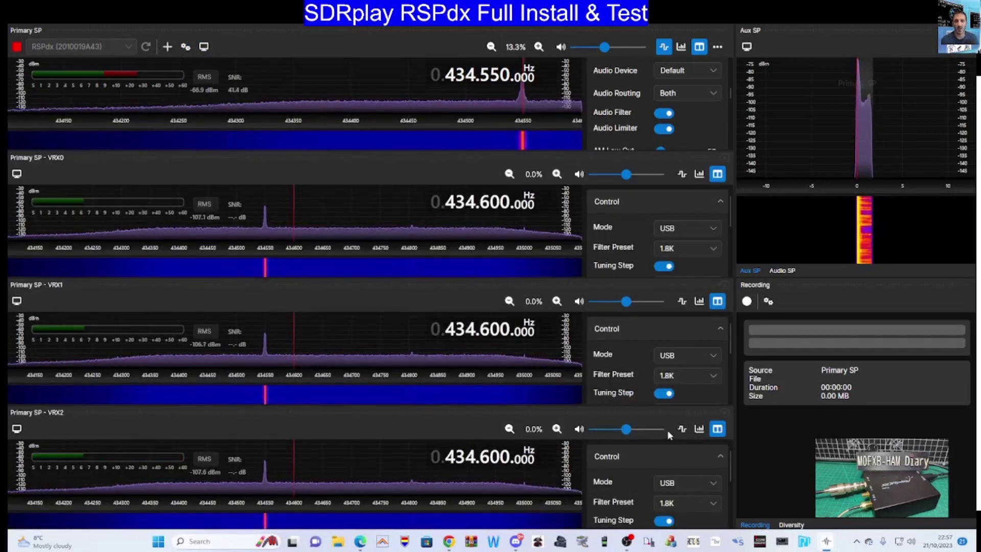
pyautogui.click(725, 412)
pyautogui.click(725, 370)
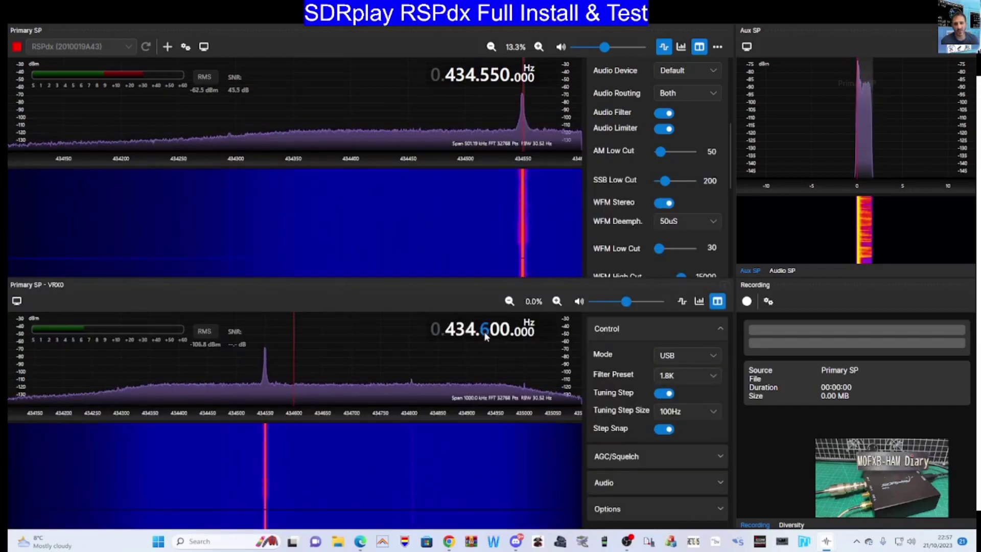
# Step: Retune VRX0 from 434.600 MHz to 434.550.900 Hz, onto the primary's 70cm signal
pyautogui.scroll(3, 485, 337)
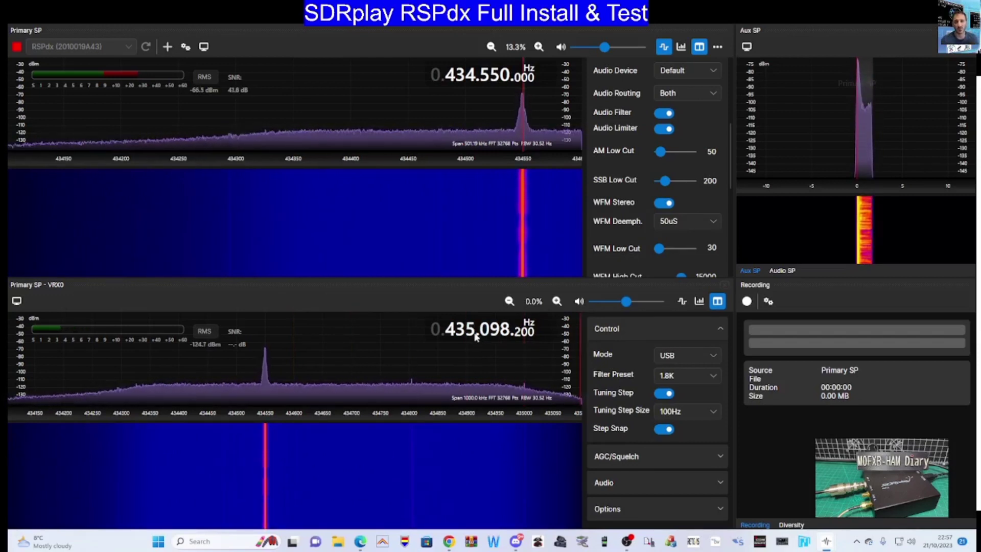
pyautogui.scroll(-1, 474, 336)
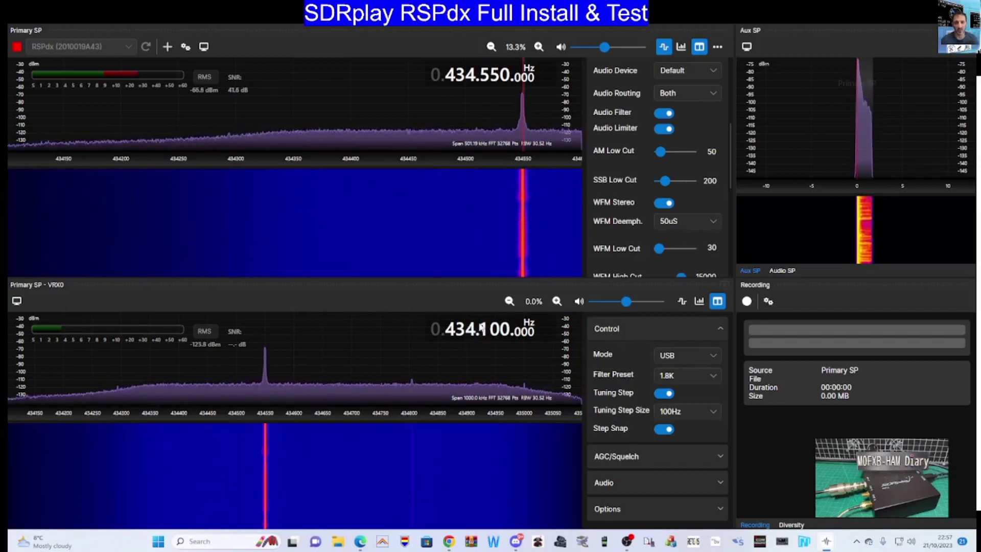
pyautogui.scroll(3, 483, 333)
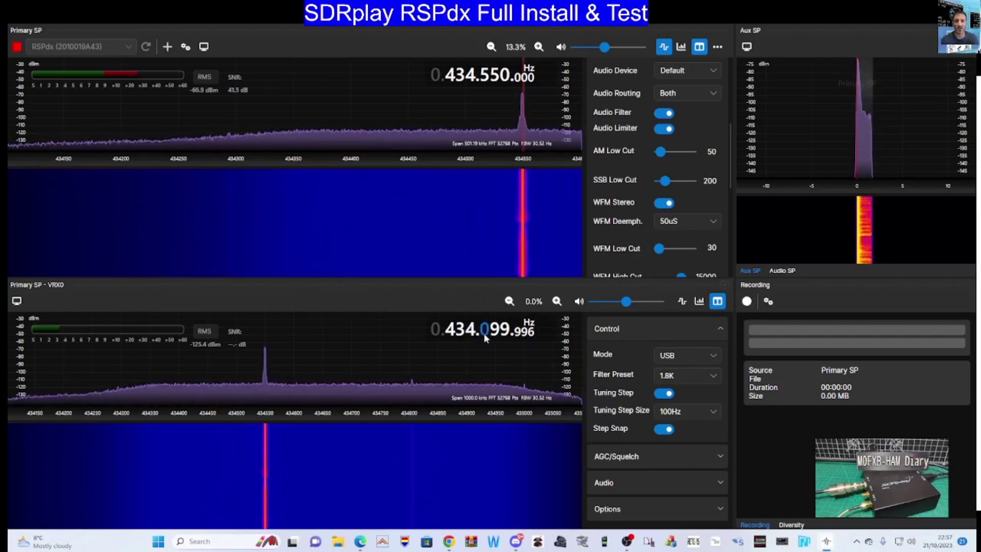
pyautogui.scroll(4, 483, 334)
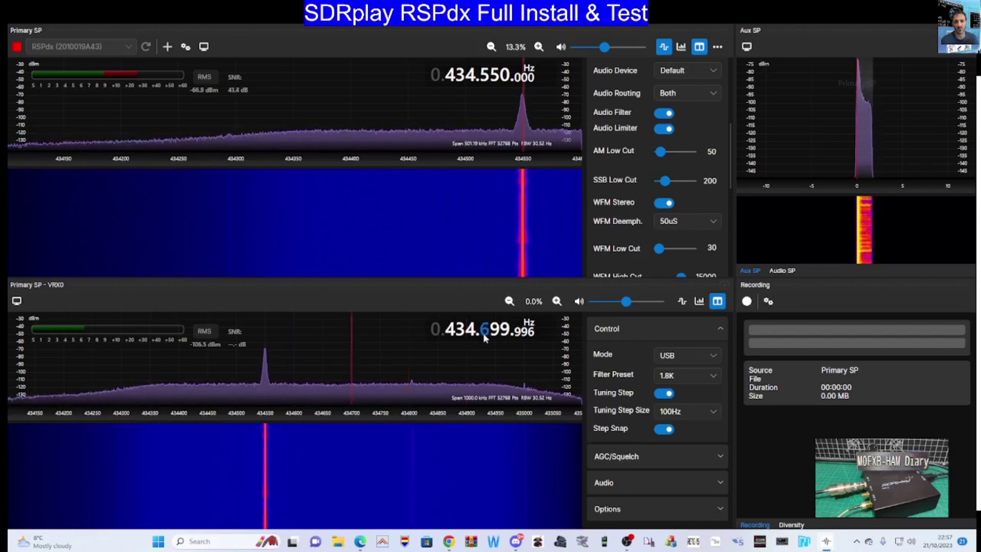
pyautogui.scroll(-1, 484, 334)
pyautogui.scroll(-5, 493, 334)
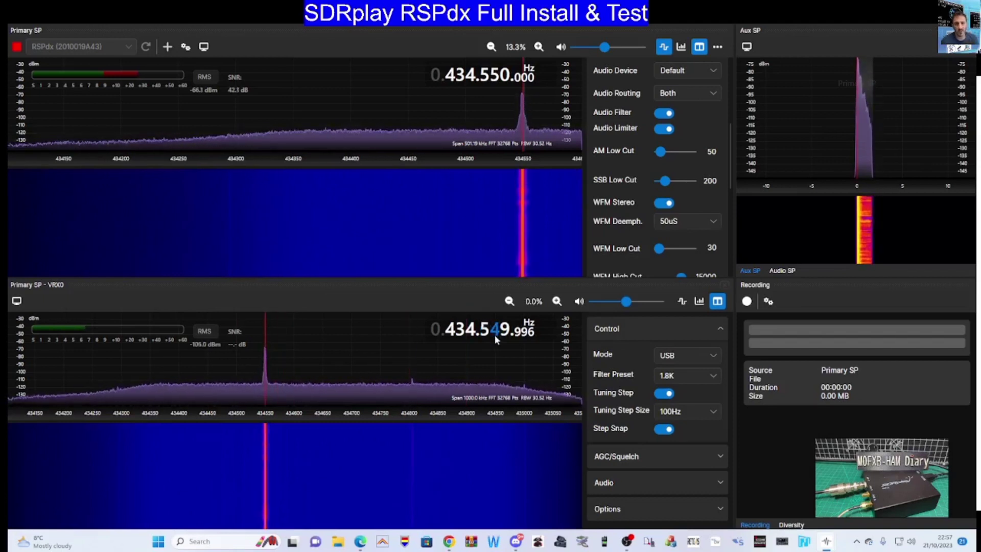
pyautogui.scroll(5, 504, 334)
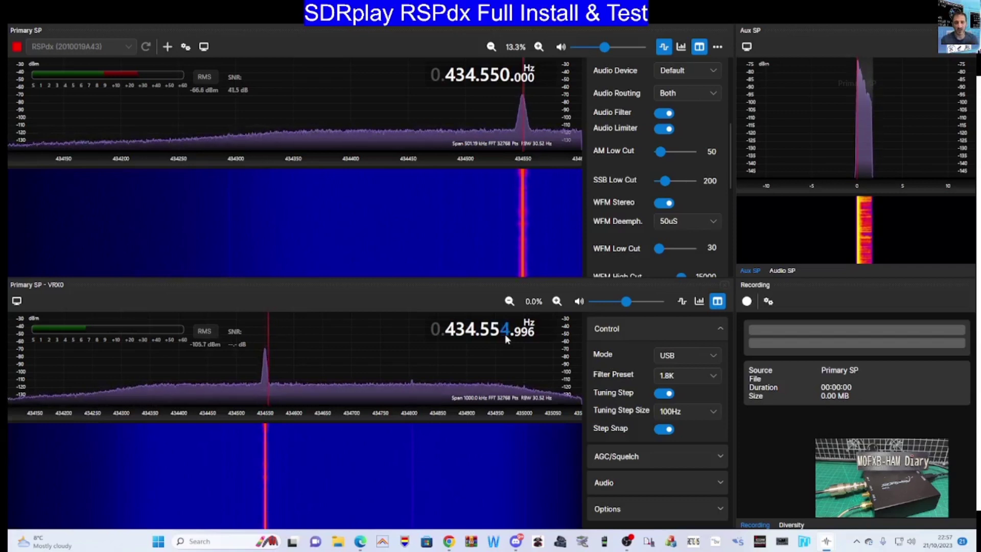
pyautogui.scroll(-5, 504, 334)
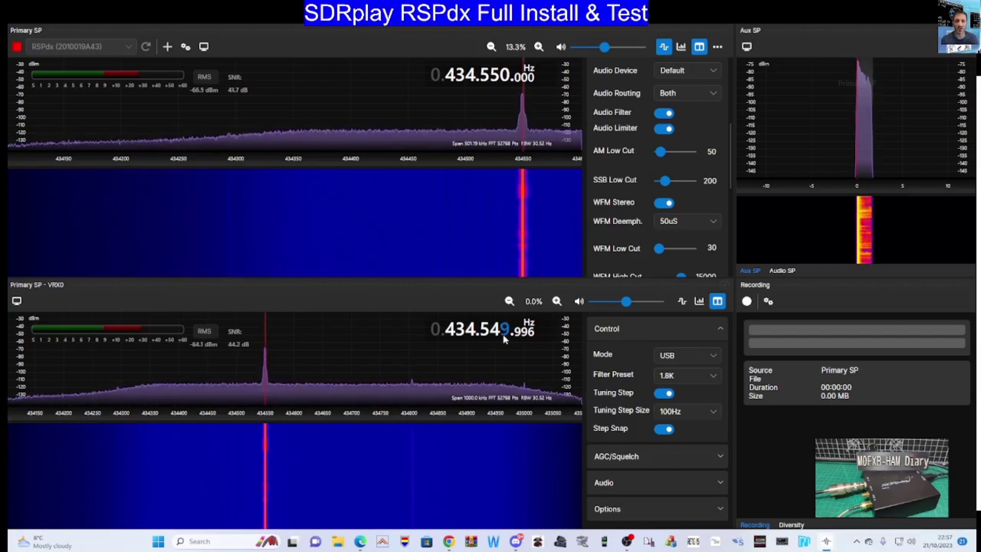
pyautogui.scroll(1, 502, 334)
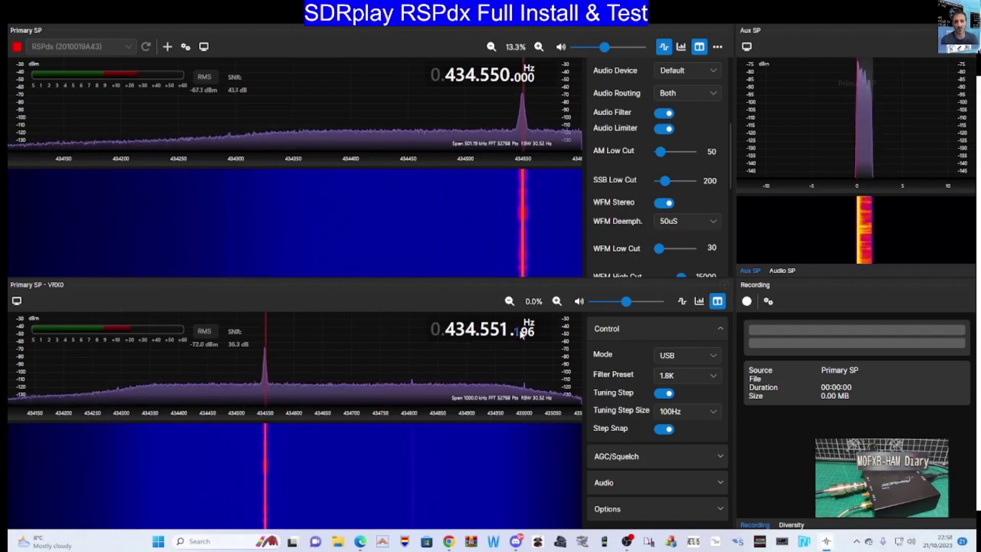
pyautogui.scroll(-1, 528, 333)
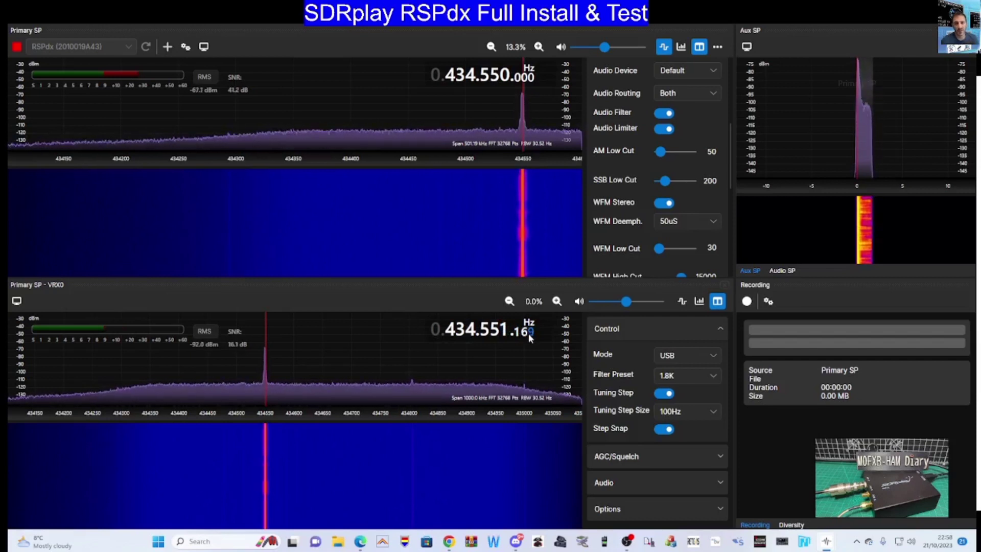
pyautogui.scroll(-3, 528, 333)
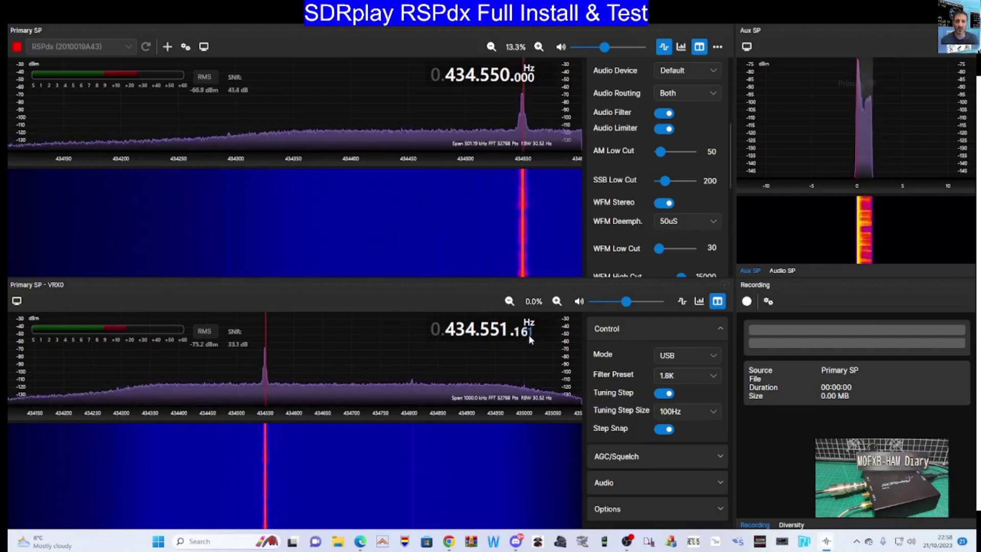
pyautogui.scroll(-1, 525, 333)
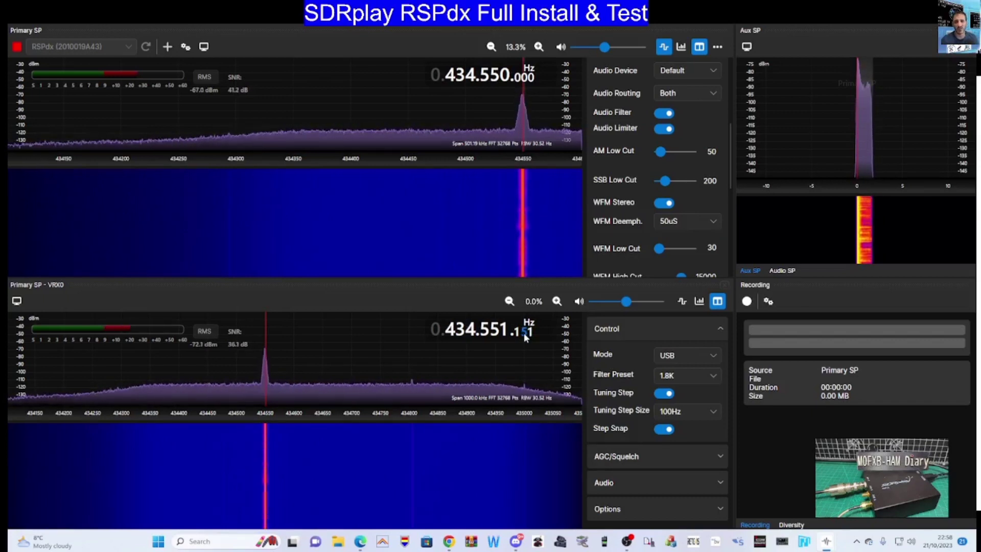
pyautogui.scroll(-1, 529, 334)
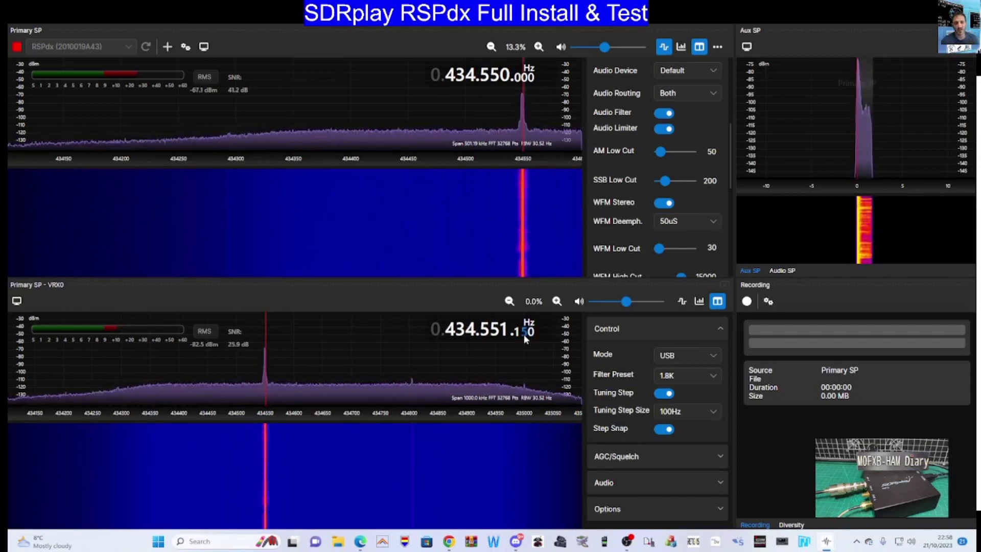
pyautogui.scroll(-2, 523, 334)
pyautogui.scroll(-3, 523, 334)
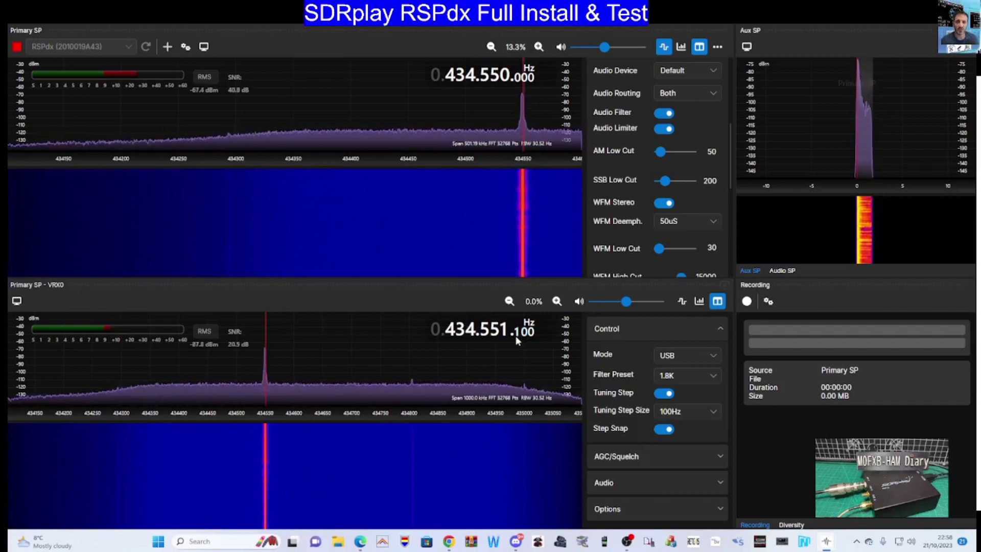
pyautogui.scroll(-2, 517, 336)
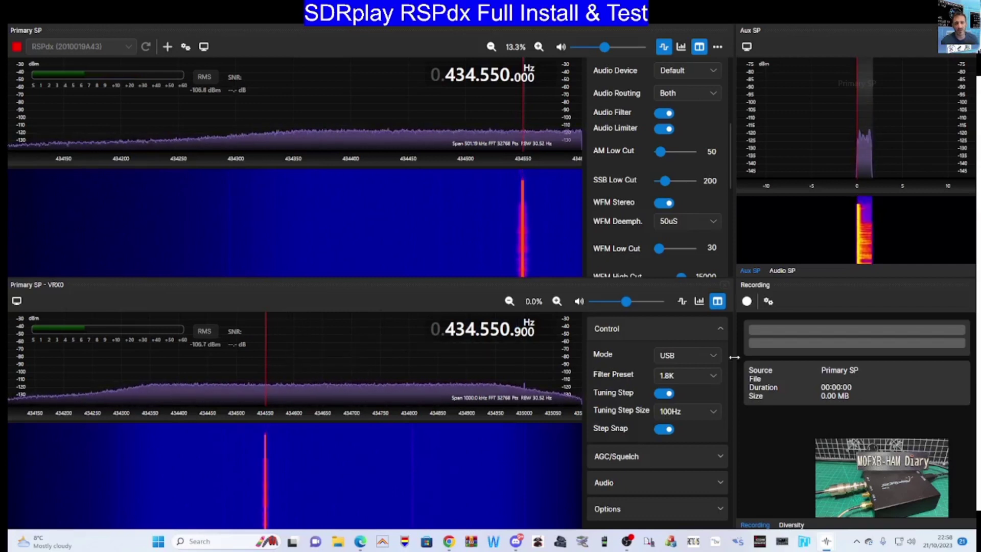
# Step: Set VRX0 to NFM mode with a 10K filter, expand AGC/Squelch, and scroll the panel down
pyautogui.click(712, 356)
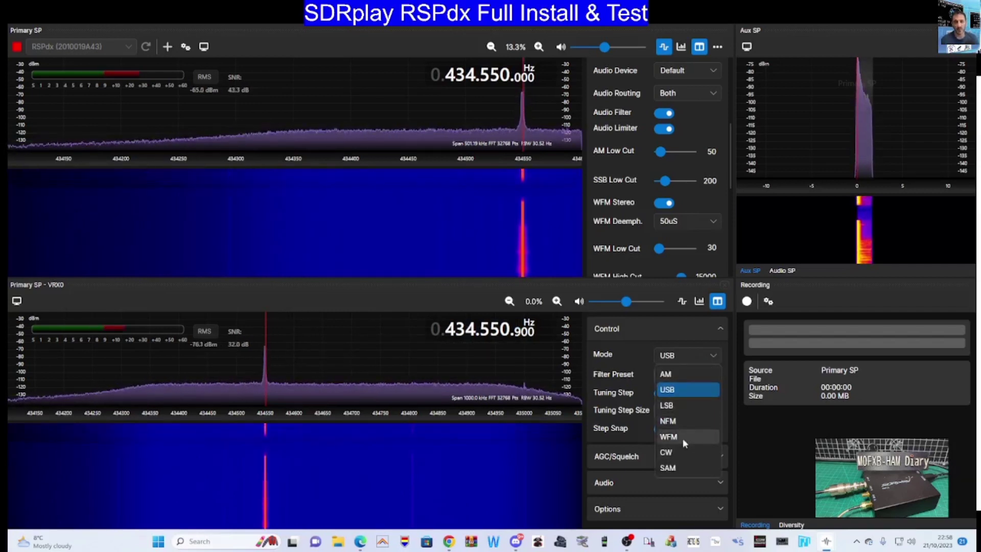
pyautogui.click(676, 422)
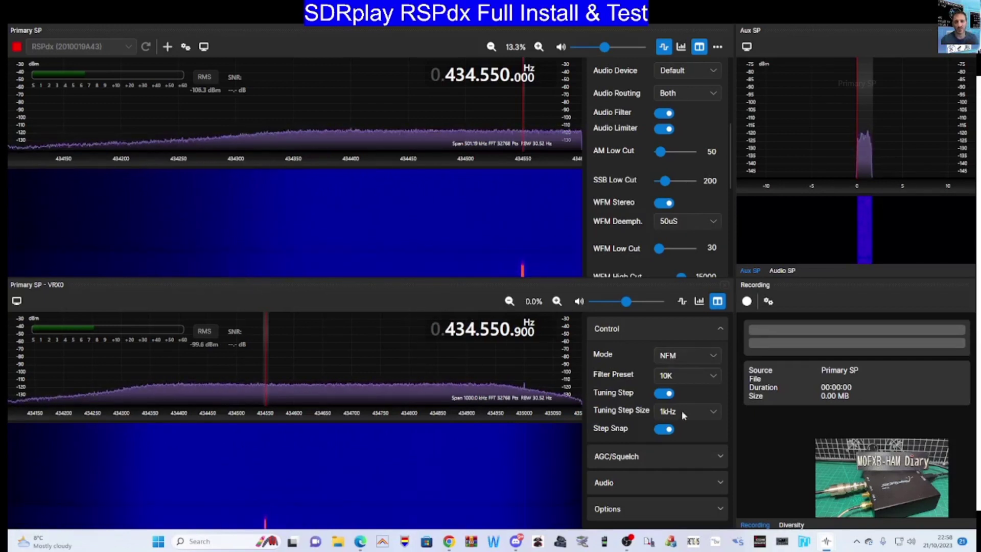
pyautogui.click(721, 457)
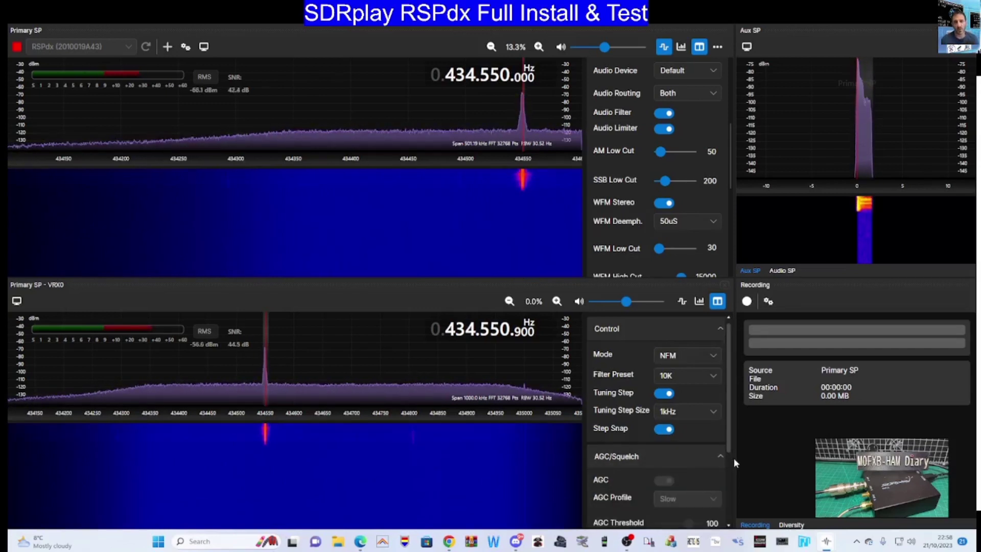
pyautogui.moveTo(728, 440); pyautogui.dragTo(736, 517)
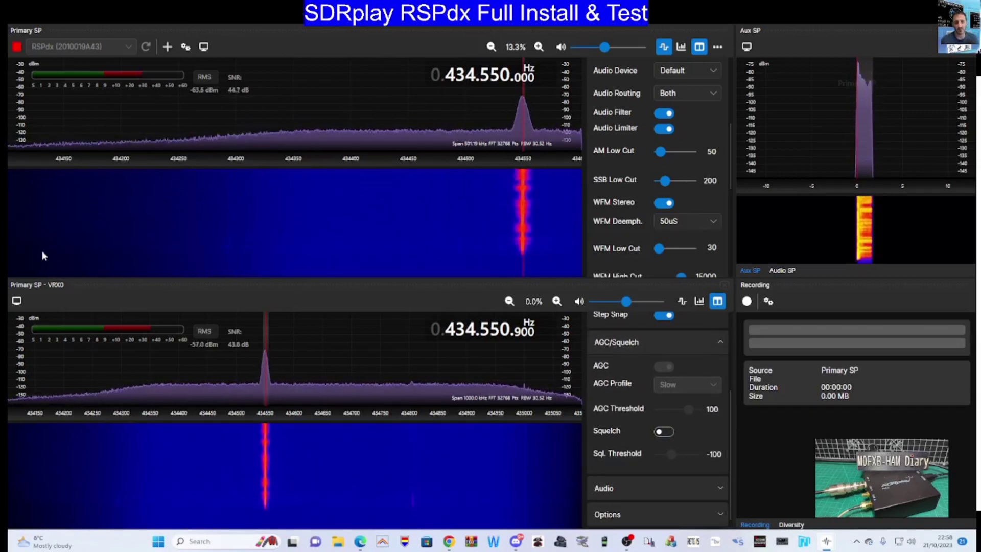
# Step: Stop and restart the RSPdx stream, then scroll the primary frequency back to 434.550.000 Hz
pyautogui.click(17, 50)
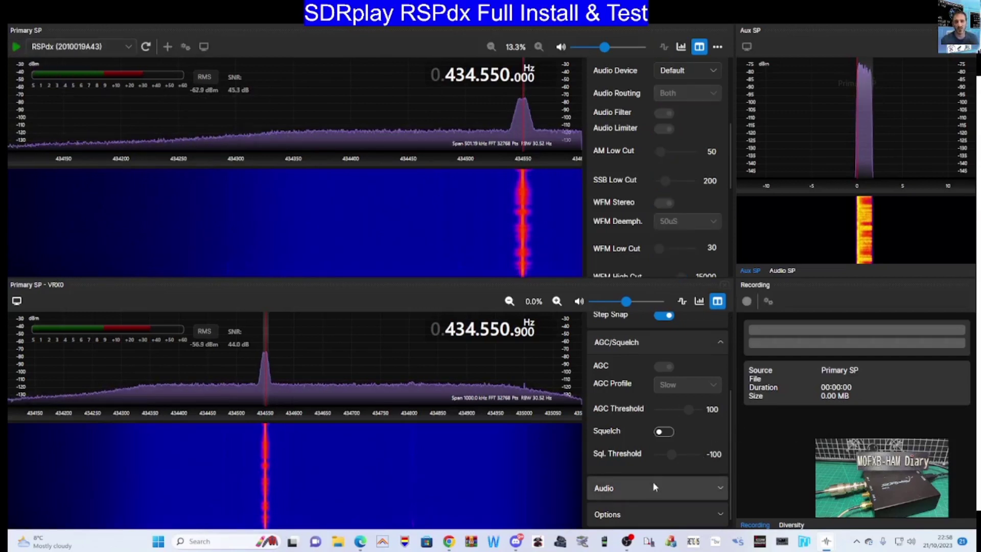
pyautogui.click(15, 47)
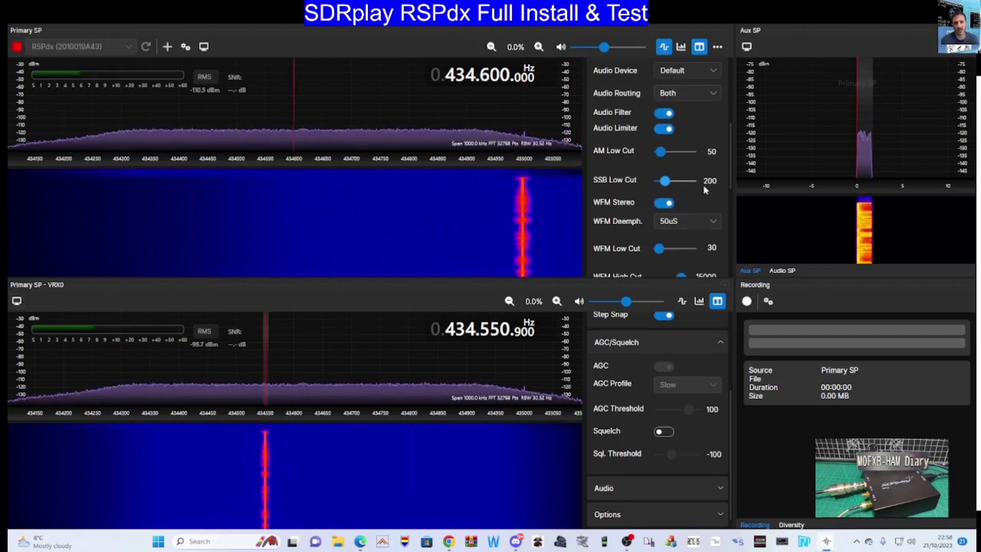
pyautogui.scroll(-1, 483, 78)
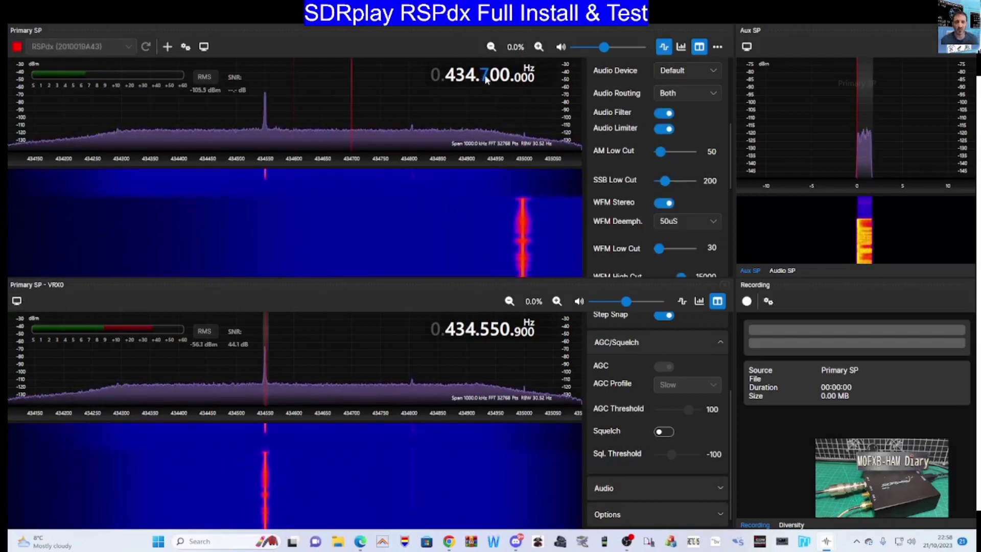
pyautogui.scroll(5, 494, 79)
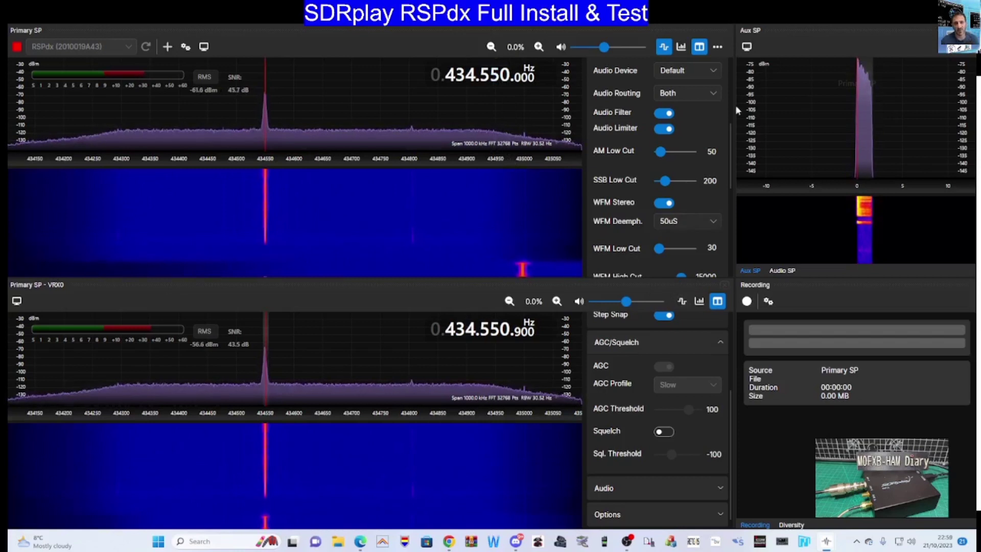
# Step: Close the Primary SP - VRX0 panel, leaving only the primary 434.550 MHz display
pyautogui.click(725, 284)
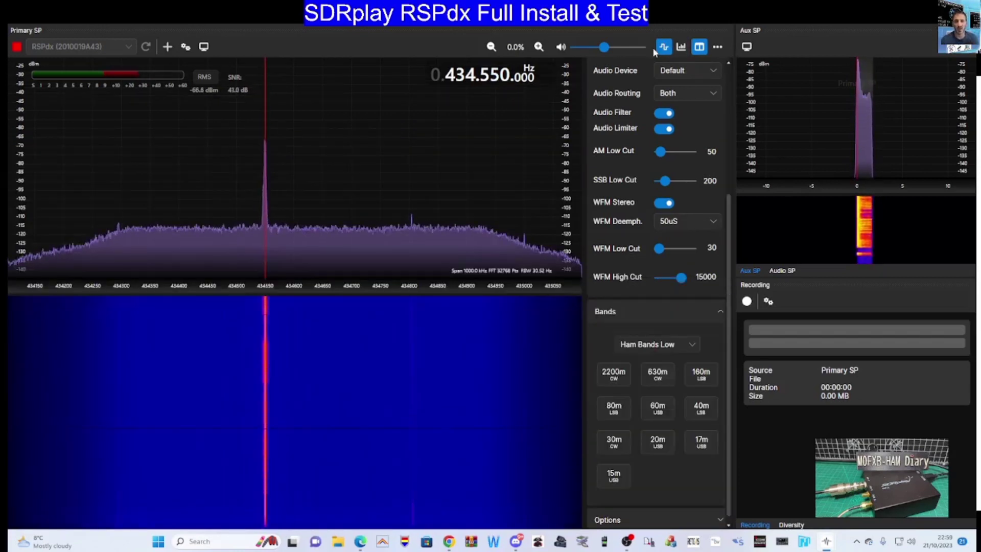